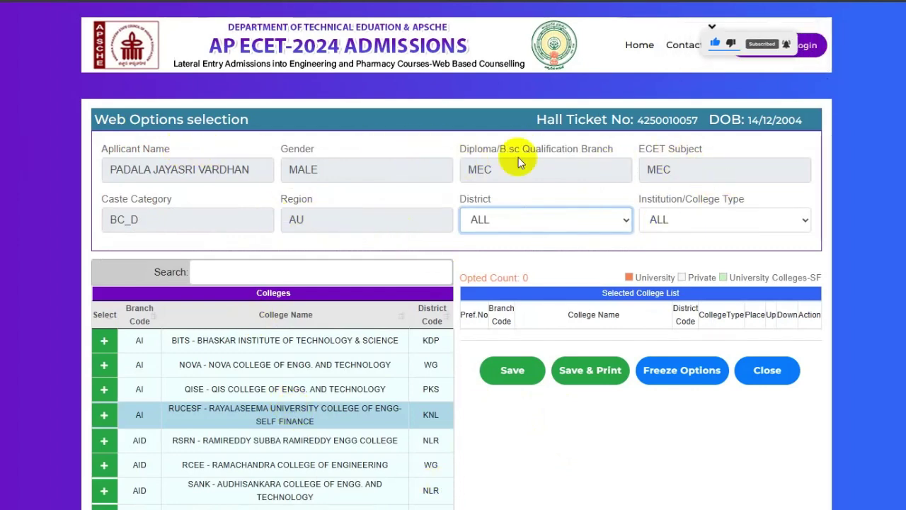
- Review the applicant details, the full college list and the available choices for the district filter
scroll(448, 343, down, 2)
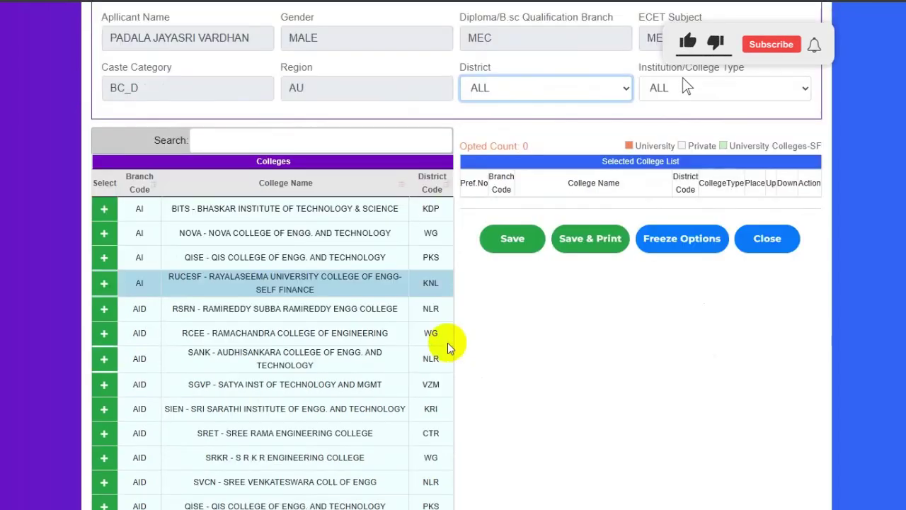
scroll(239, 152, up, 2)
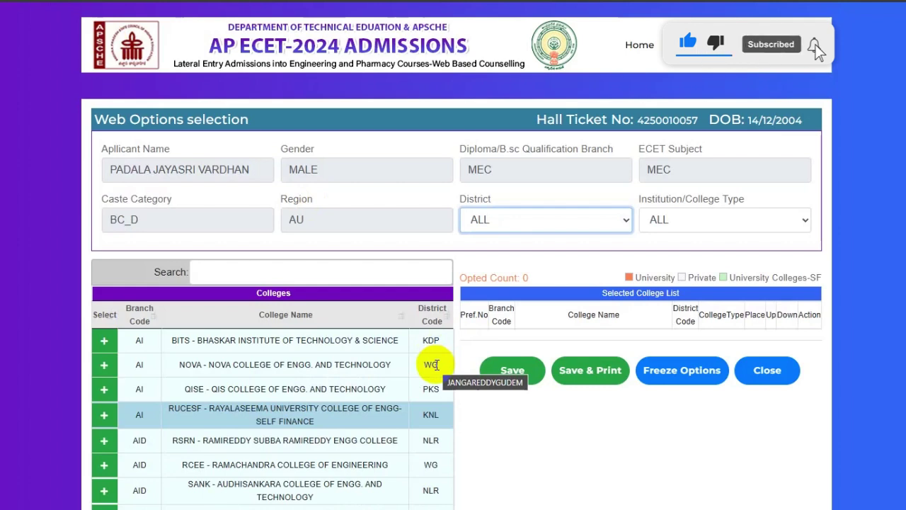
scroll(526, 443, down, 1)
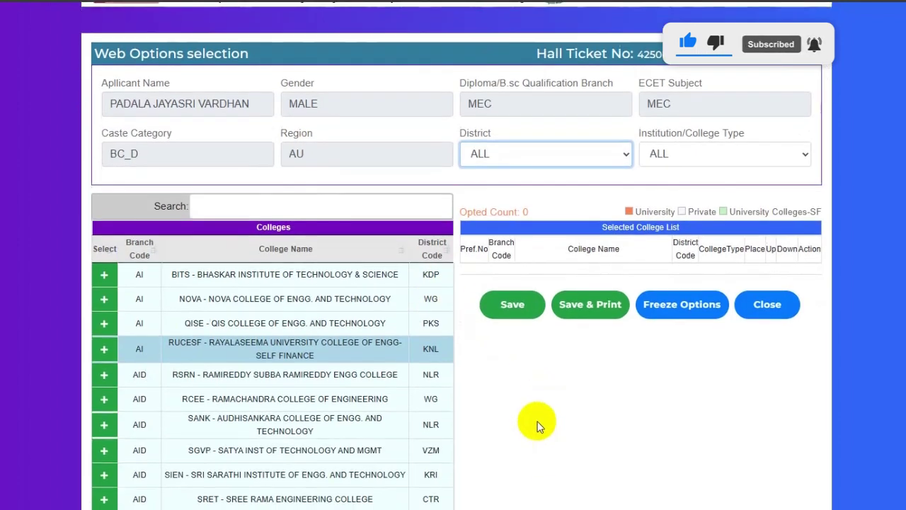
click(615, 159)
click(715, 152)
click(654, 155)
click(557, 150)
click(727, 150)
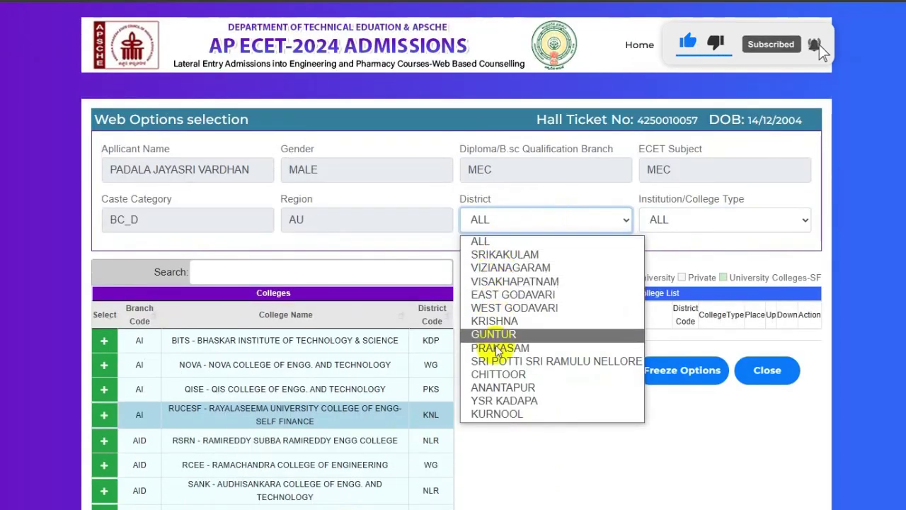
click(711, 220)
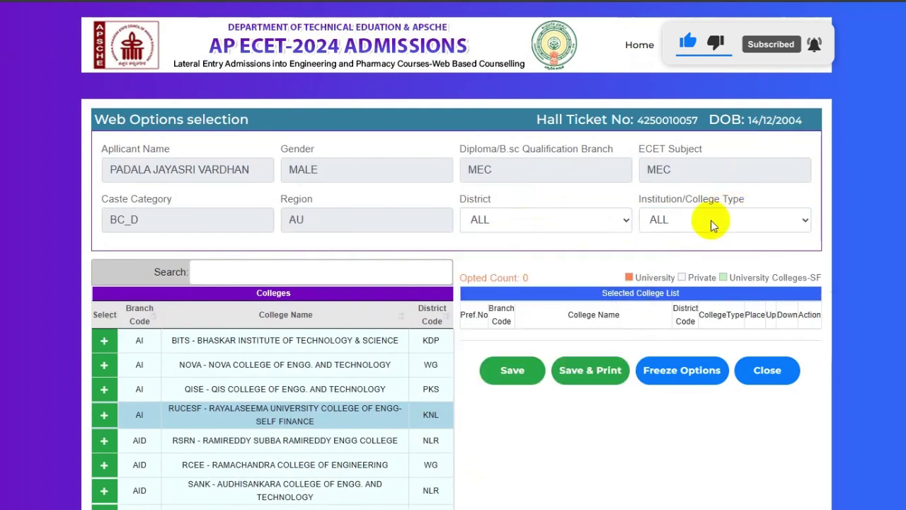
- Review the institution type choices and look through the unfiltered college list
click(710, 216)
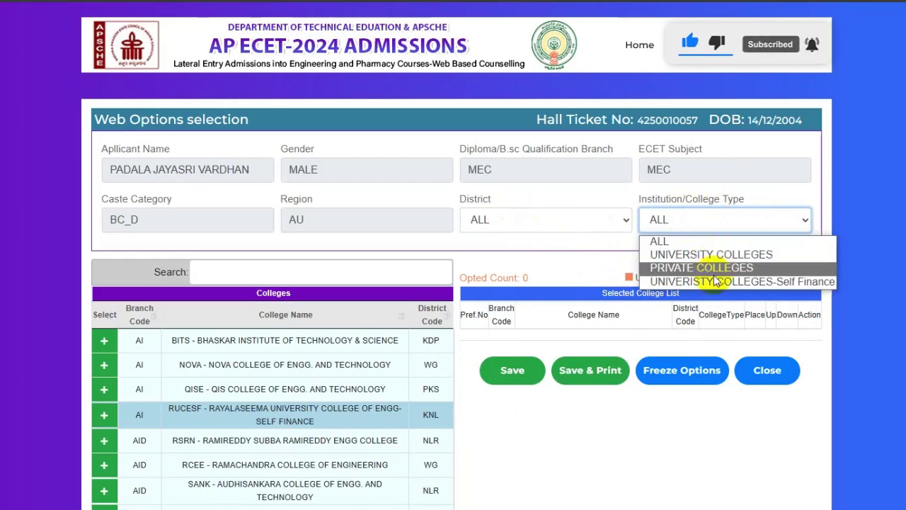
click(601, 243)
scroll(354, 396, down, 15)
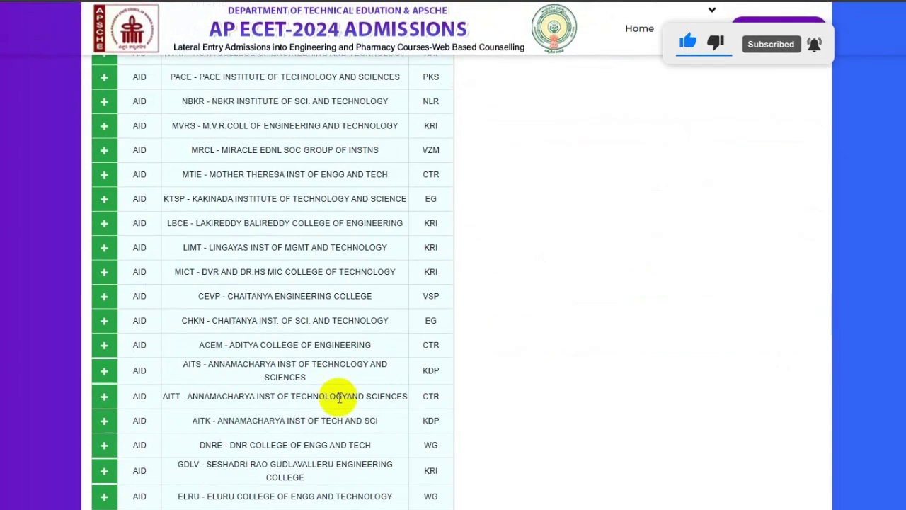
scroll(342, 403, up, 15)
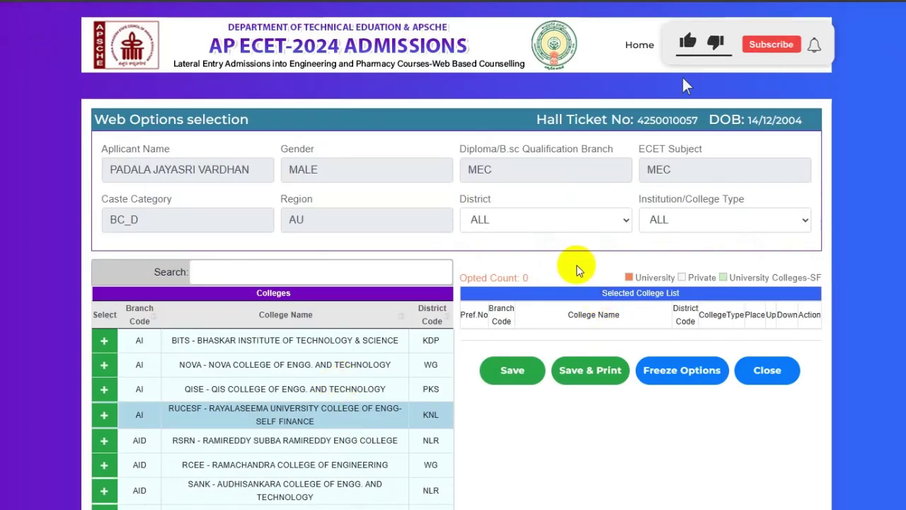
- Try the district filter on the college list with Srikakulam, ALL and Visakhapatnam
click(624, 222)
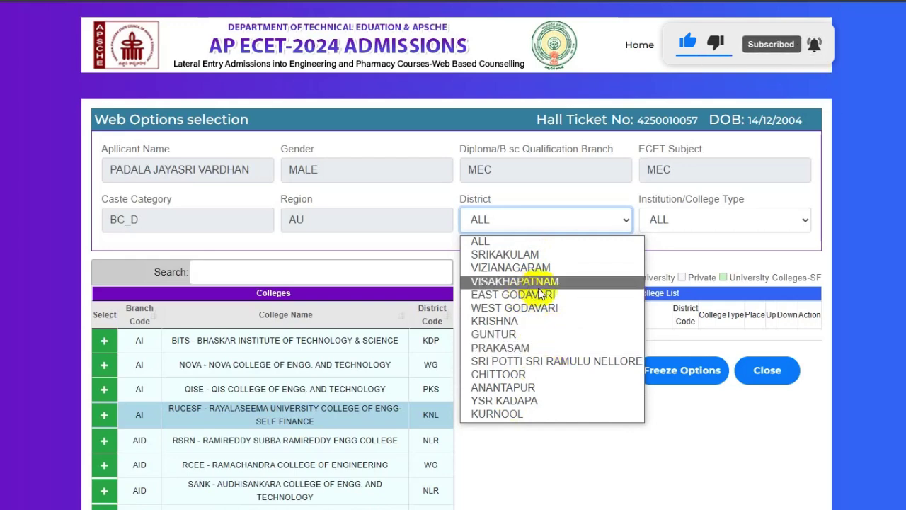
click(573, 256)
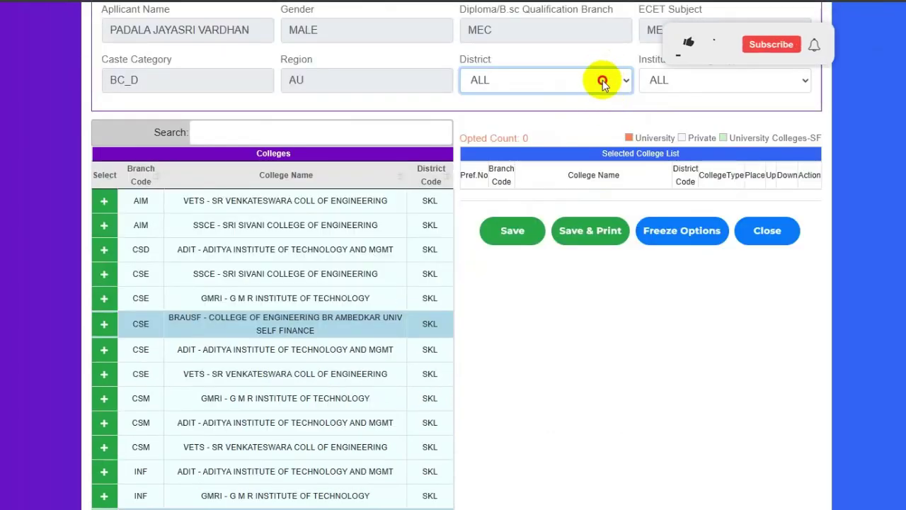
click(601, 80)
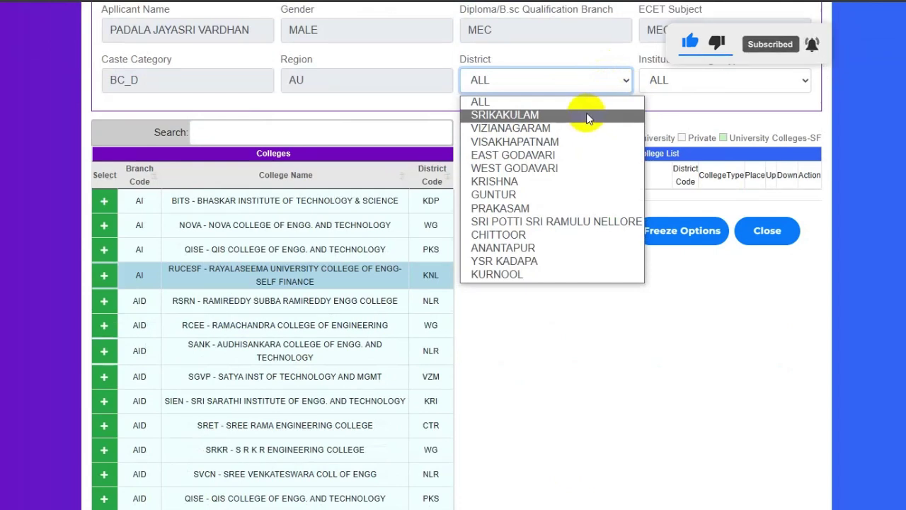
click(515, 115)
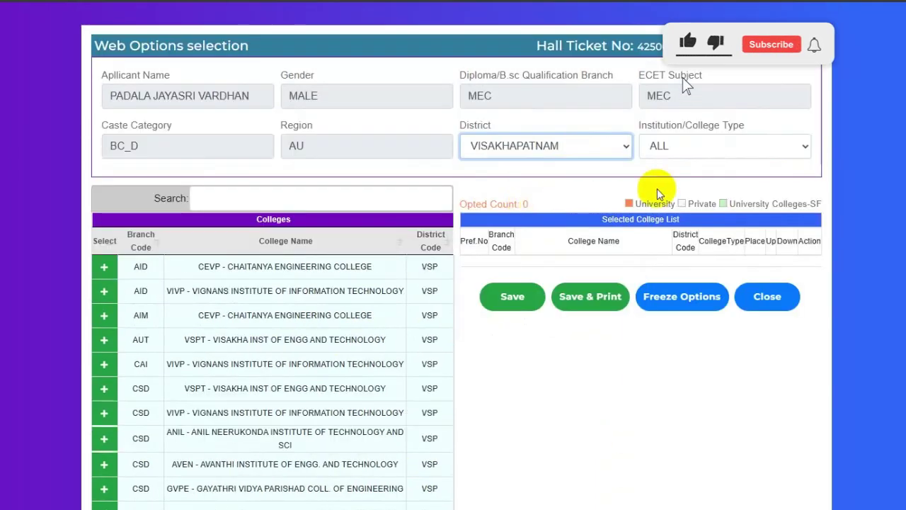
- Look through the Visakhapatnam colleges by branch, including the A U College of Engg. entries for CSE and MEC
scroll(562, 223, down, 20)
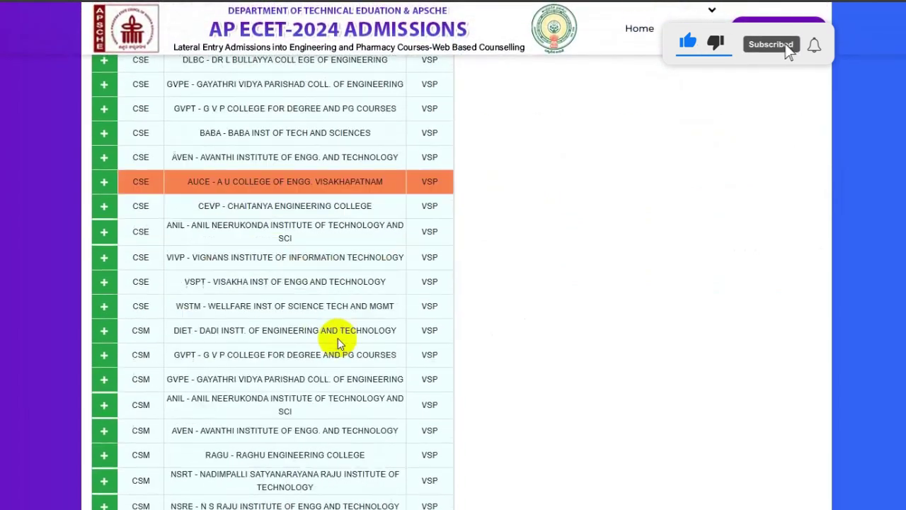
scroll(343, 338, up, 15)
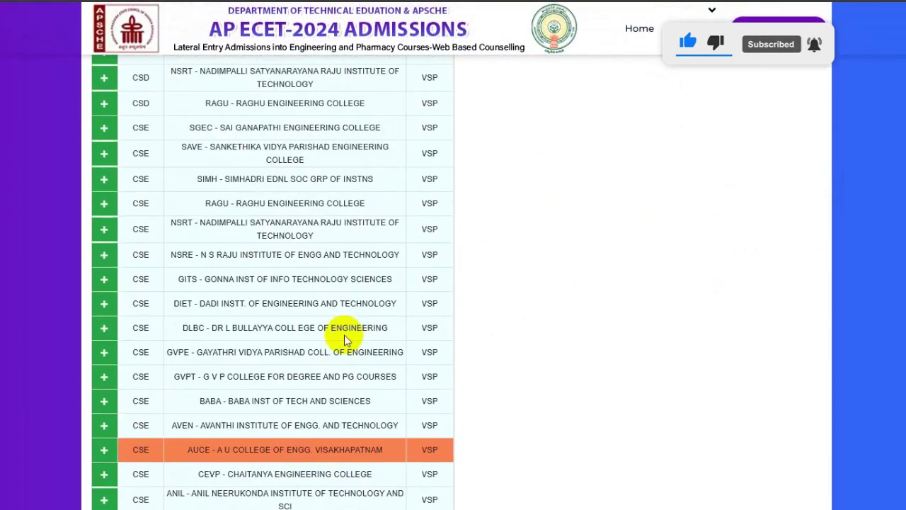
scroll(345, 340, up, 3)
scroll(346, 336, down, 9)
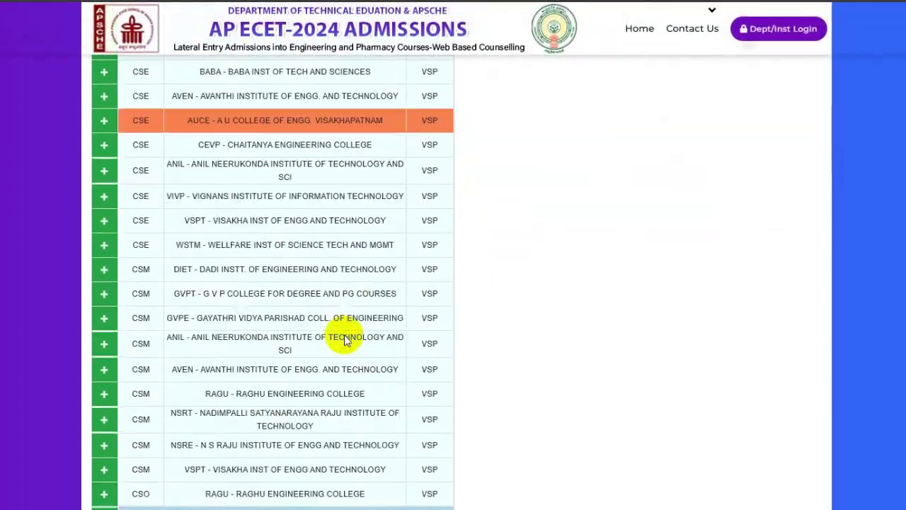
click(337, 250)
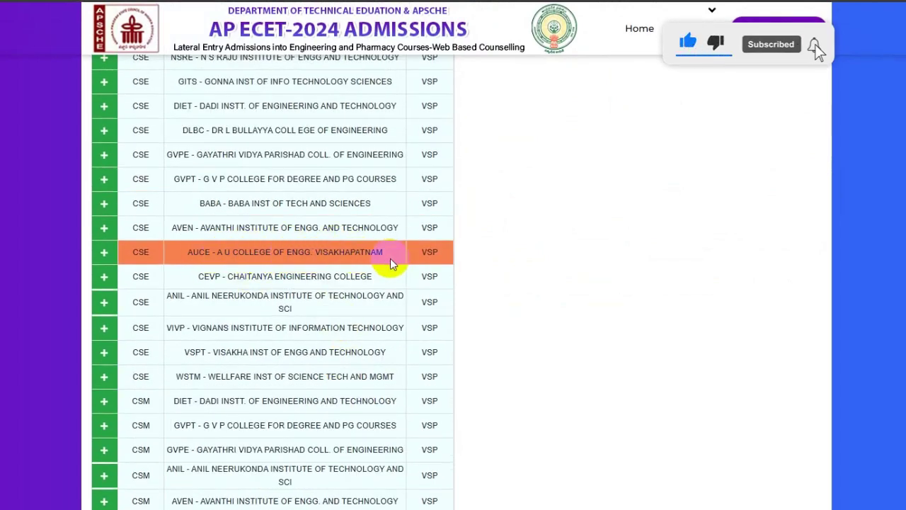
scroll(390, 262, down, 5)
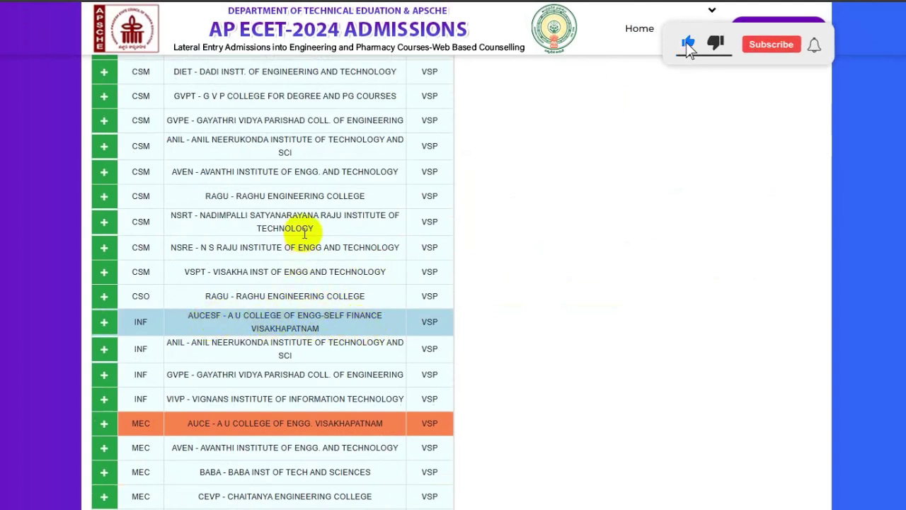
scroll(305, 233, up, 2)
scroll(258, 345, down, 7)
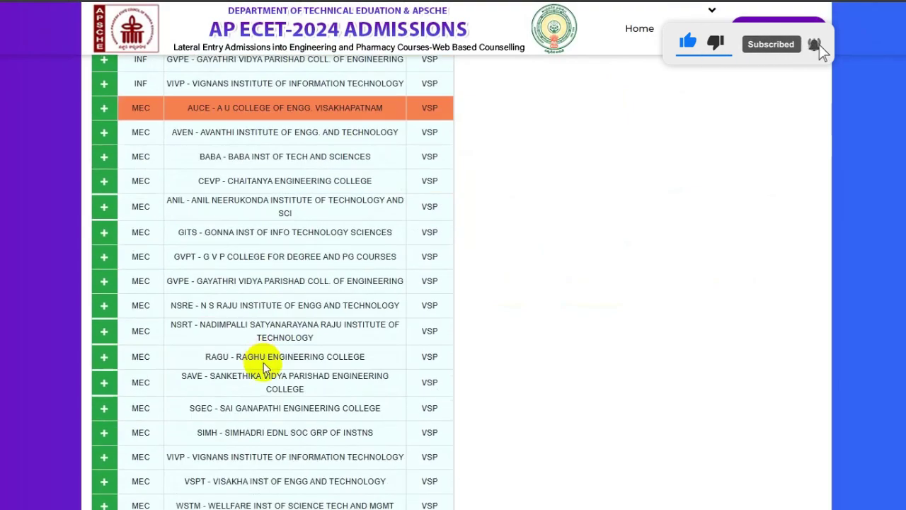
scroll(307, 384, up, 7)
scroll(303, 392, up, 11)
scroll(299, 389, down, 6)
scroll(298, 425, down, 4)
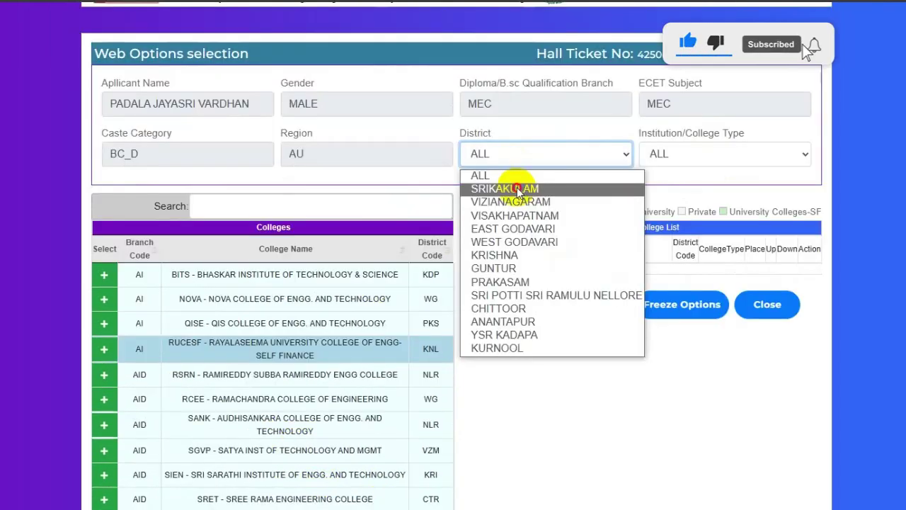
- Filter the college list to the Srikakulam district and look through its colleges
click(518, 190)
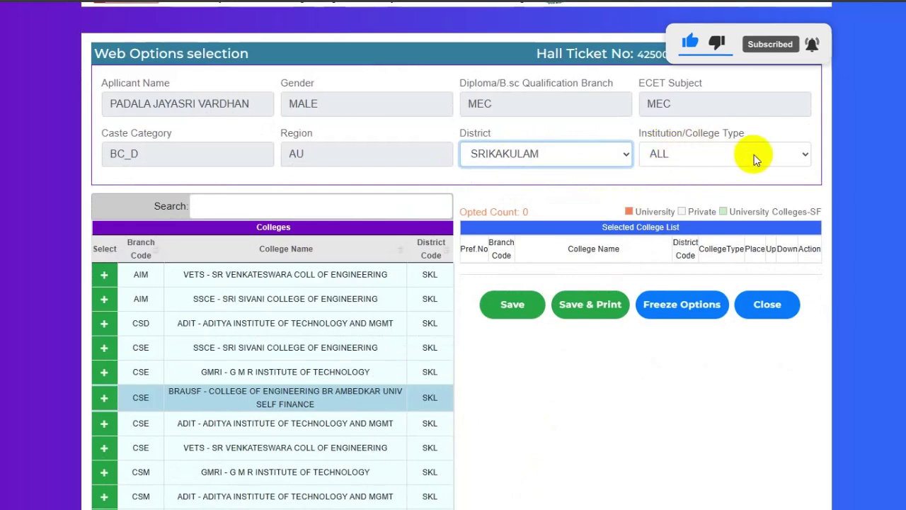
scroll(397, 212, down, 2)
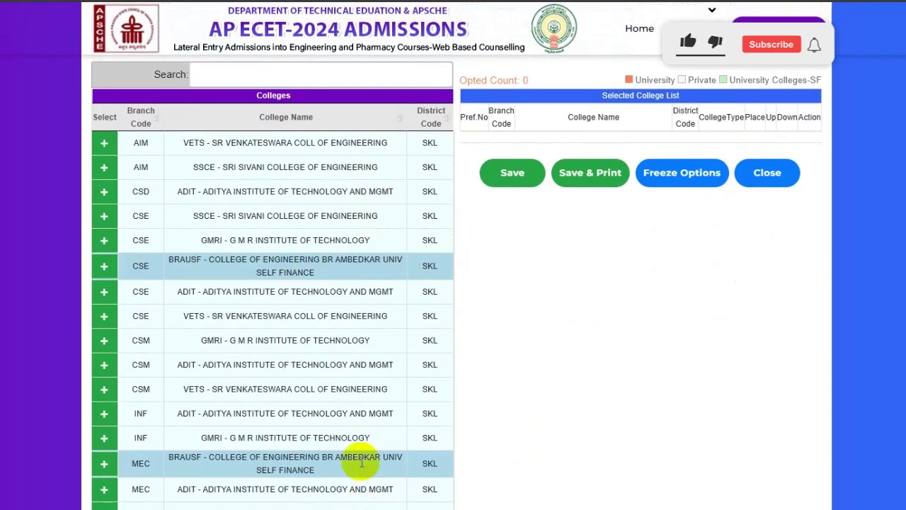
scroll(429, 358, up, 1)
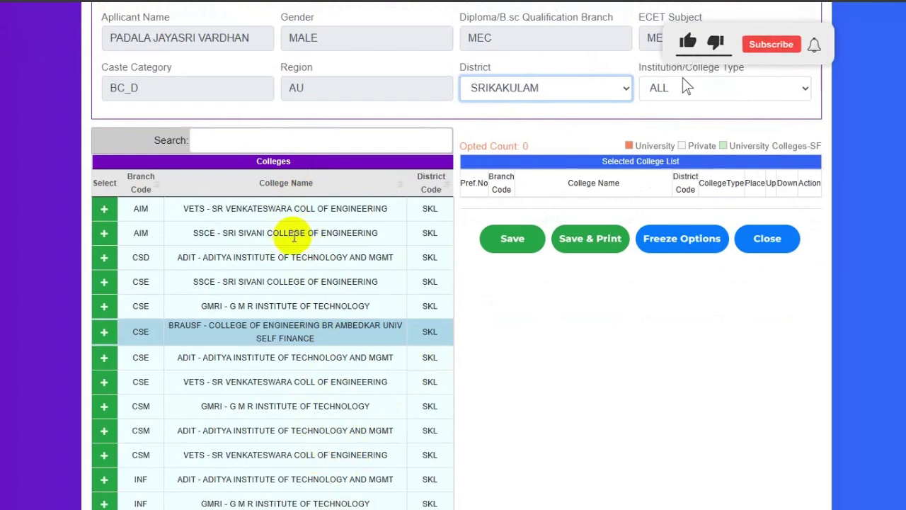
- Add the AIM branch at SSCE - Sri Sivani College of Engineering to the selected colleges and delete it again
click(104, 234)
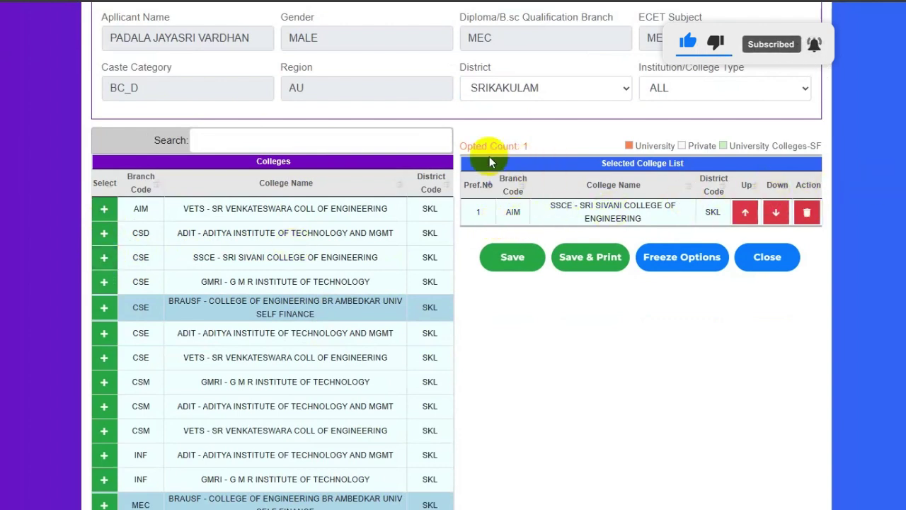
click(806, 213)
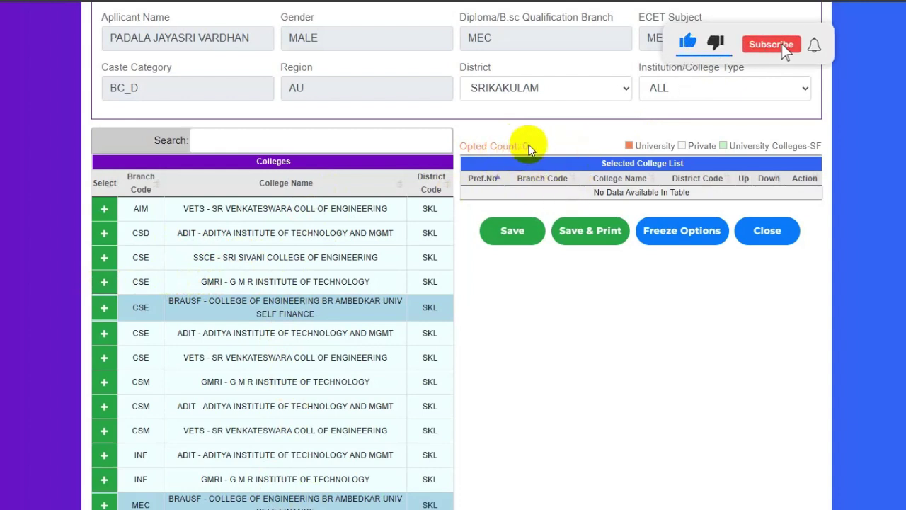
- Add CSE at GMRI - G M R Institute of Technology and MEC at BRAUSF - College of Engineering to the selected colleges
click(103, 283)
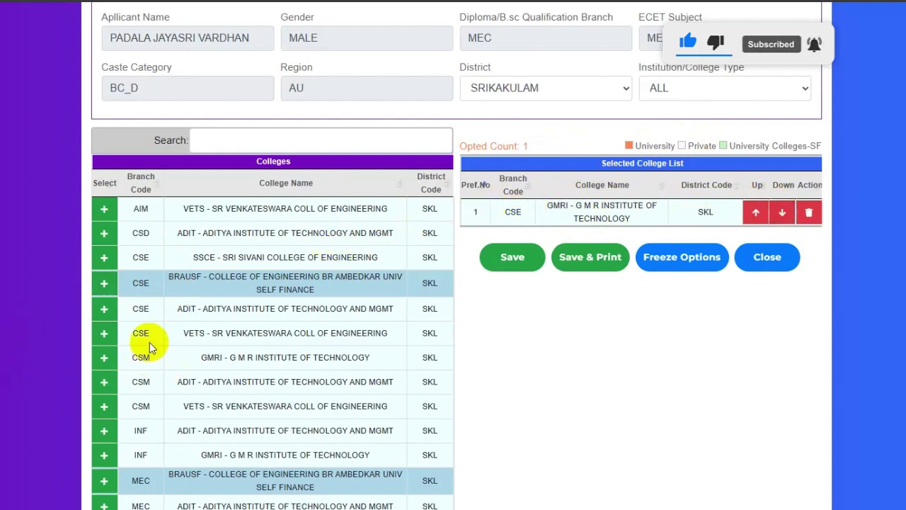
scroll(119, 349, down, 1)
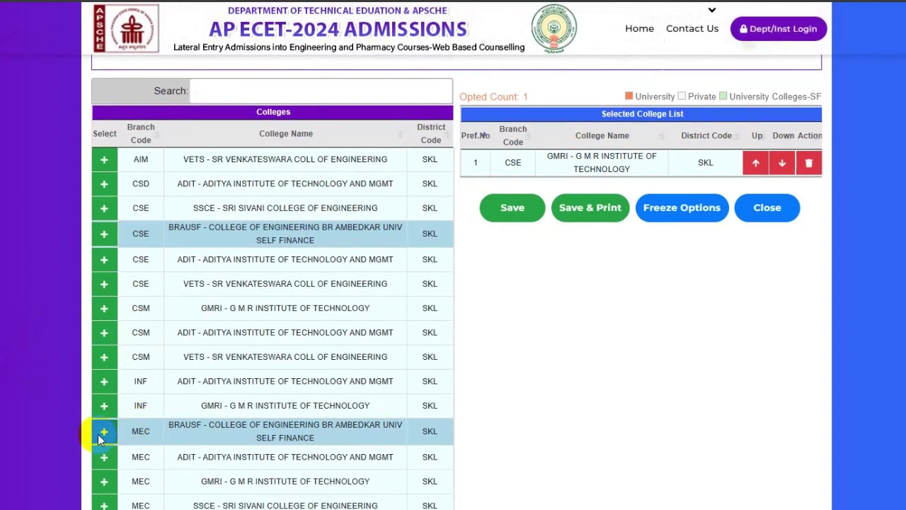
click(103, 430)
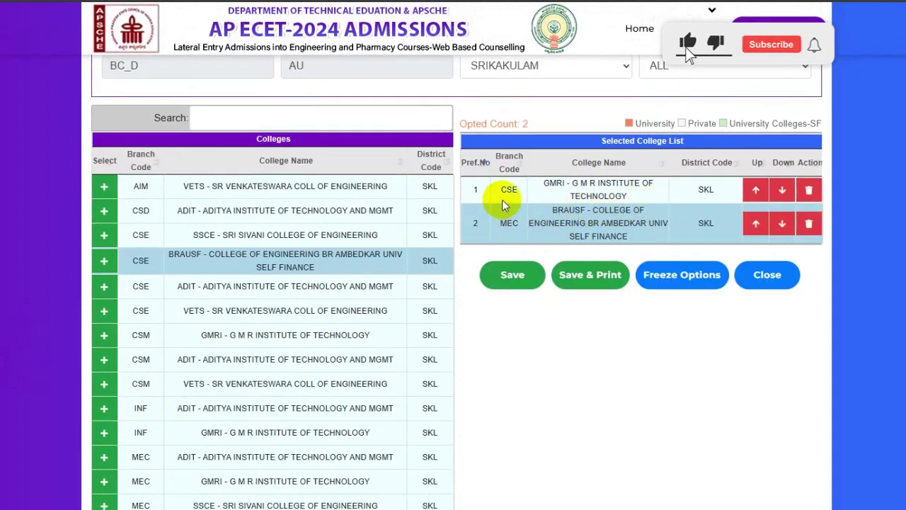
scroll(516, 413, up, 1)
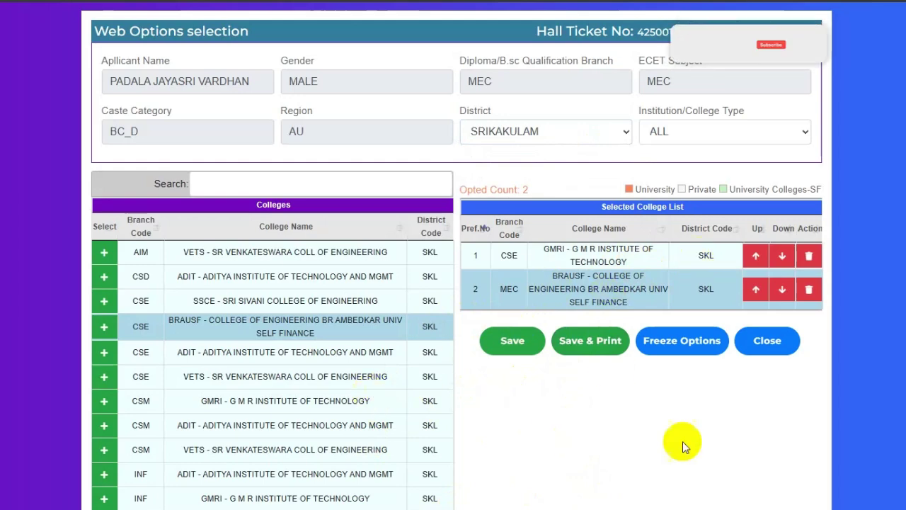
- Try the Vizianagaram and Srikakulam districts as filters, and set the district filter to Visakhapatnam
click(611, 125)
click(552, 179)
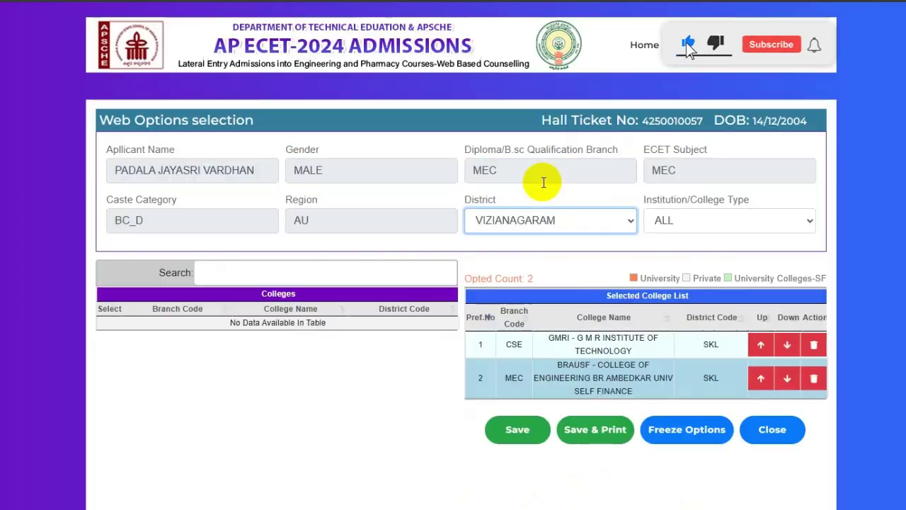
click(595, 220)
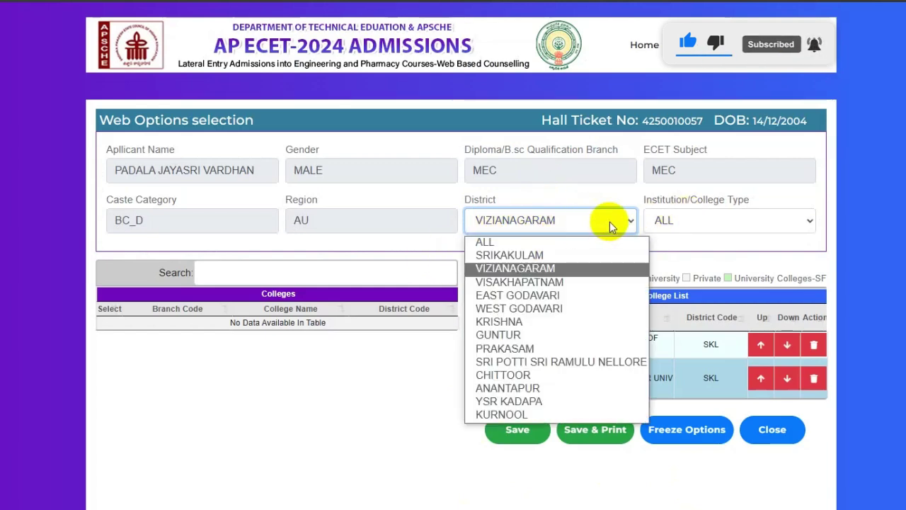
click(545, 257)
click(593, 224)
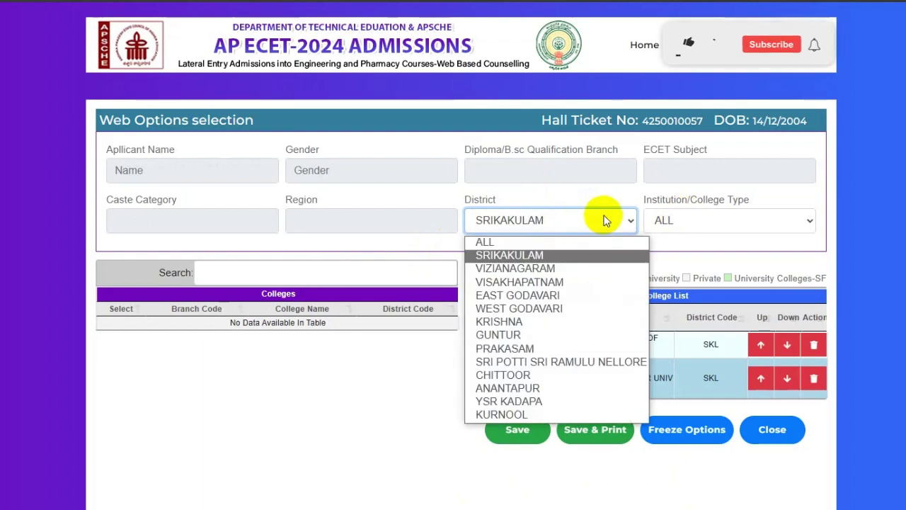
click(557, 267)
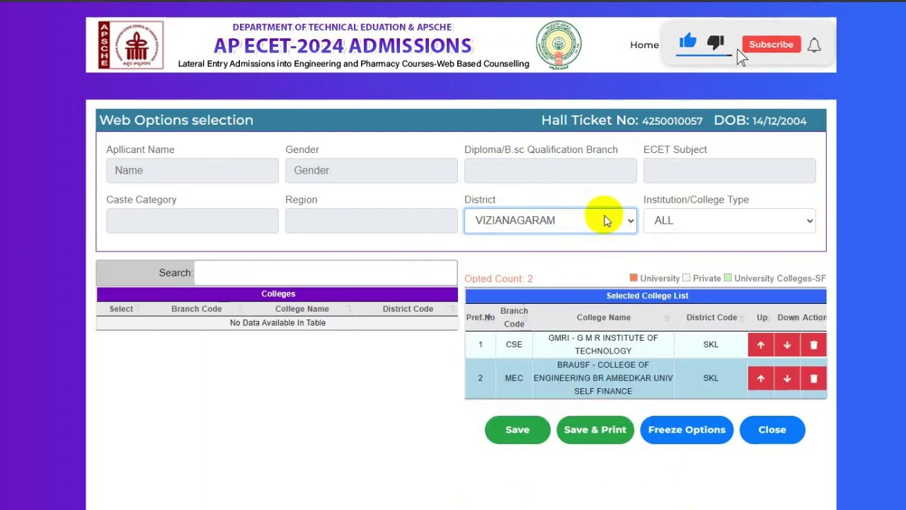
click(607, 212)
click(524, 281)
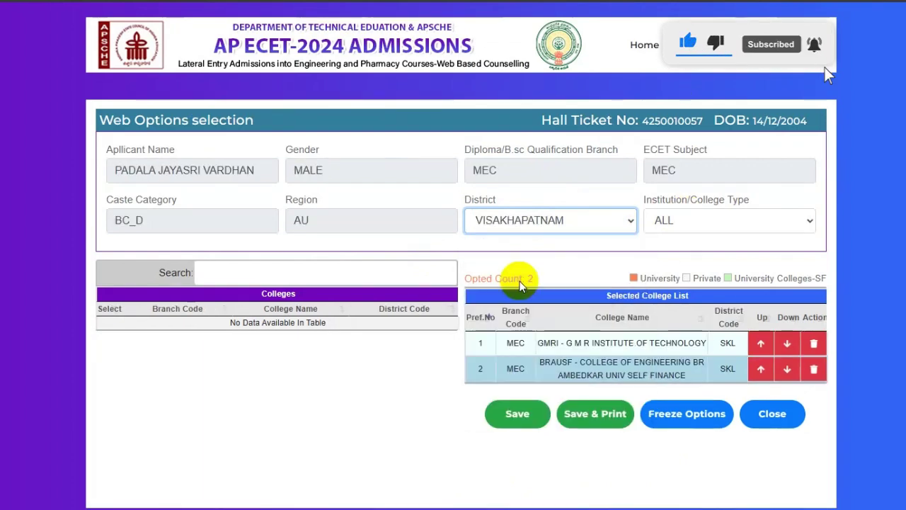
- Filter the Visakhapatnam colleges to university colleges and add MEC at AUCE - A U College of Engg. to the selected colleges
scroll(374, 394, down, 4)
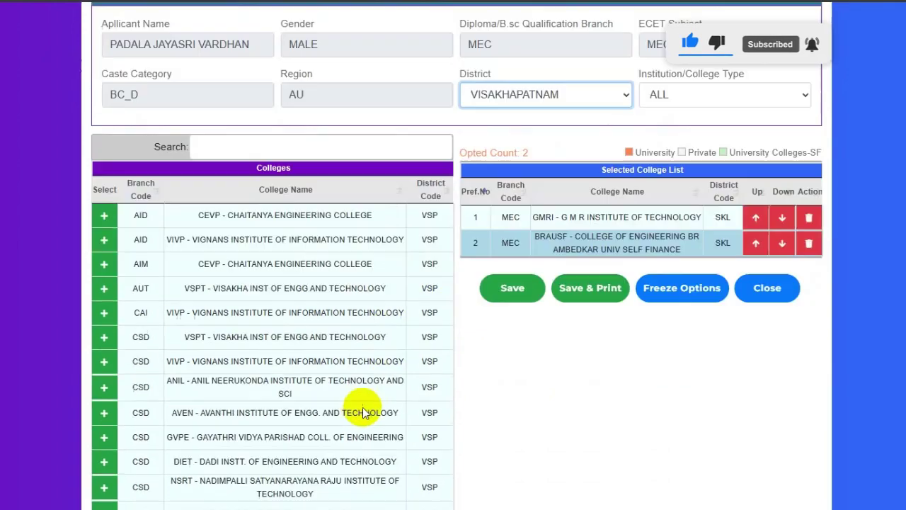
scroll(390, 406, up, 4)
click(777, 215)
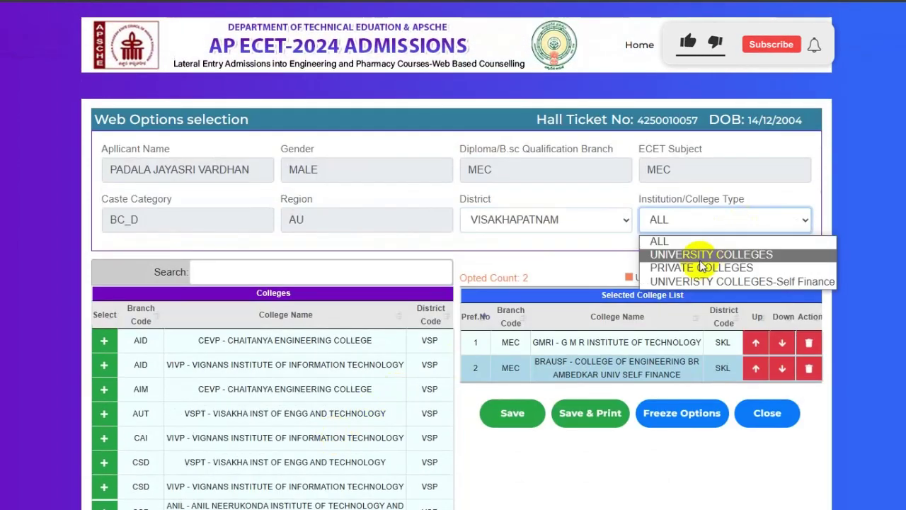
click(709, 257)
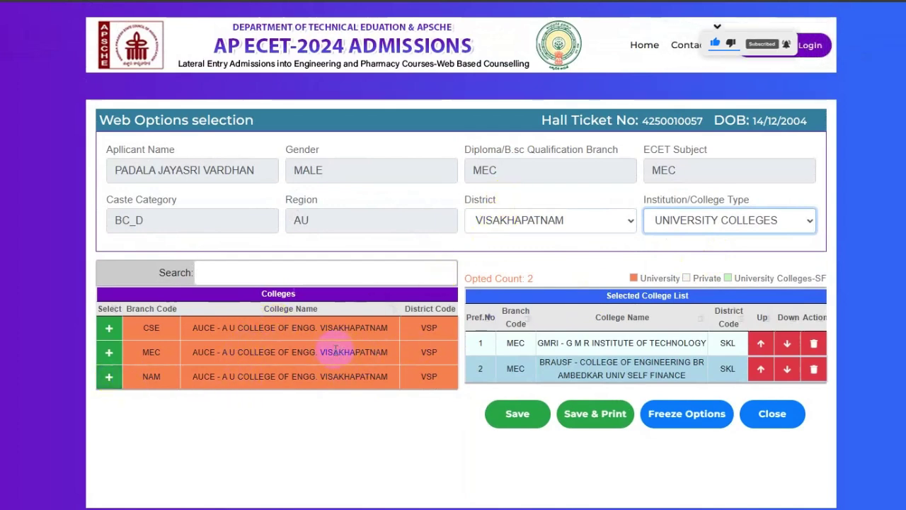
click(109, 352)
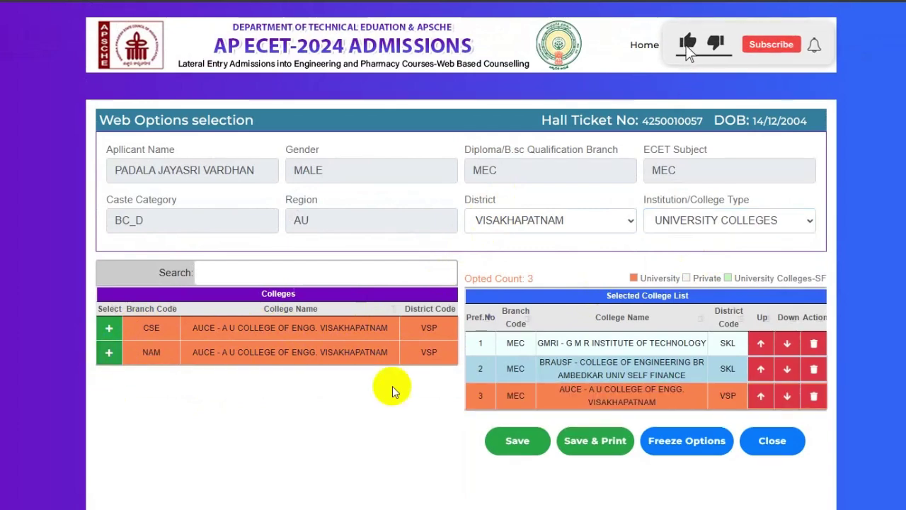
- Try the self-finance university colleges as the college type filter, and set it to private colleges
click(729, 220)
click(693, 280)
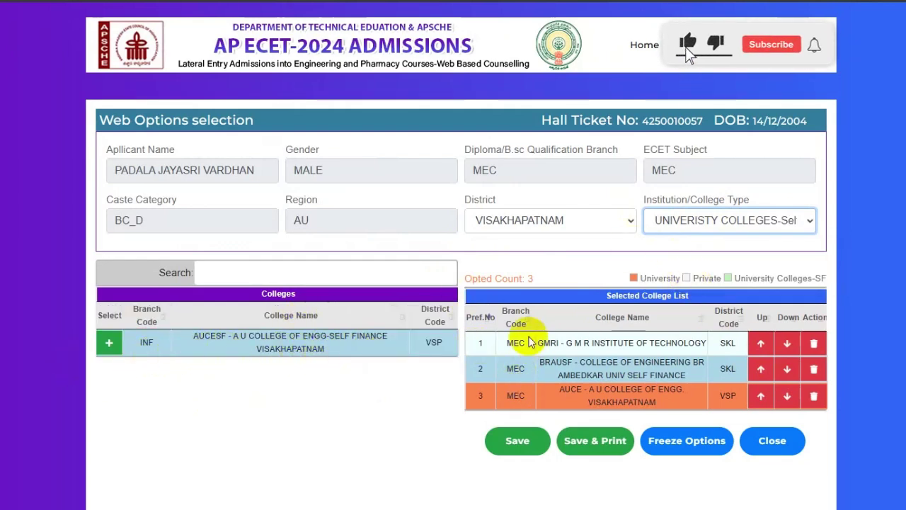
click(690, 228)
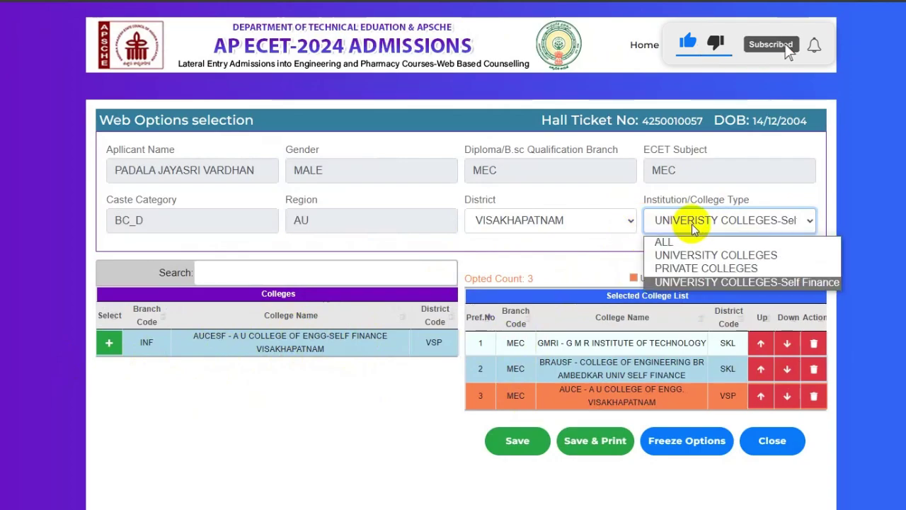
click(679, 266)
- Add MEC and MRB at GVPE - Gayathri Vidya Parishad and MEC at VIVP - Vignans Institute to the selected colleges
scroll(262, 361, down, 10)
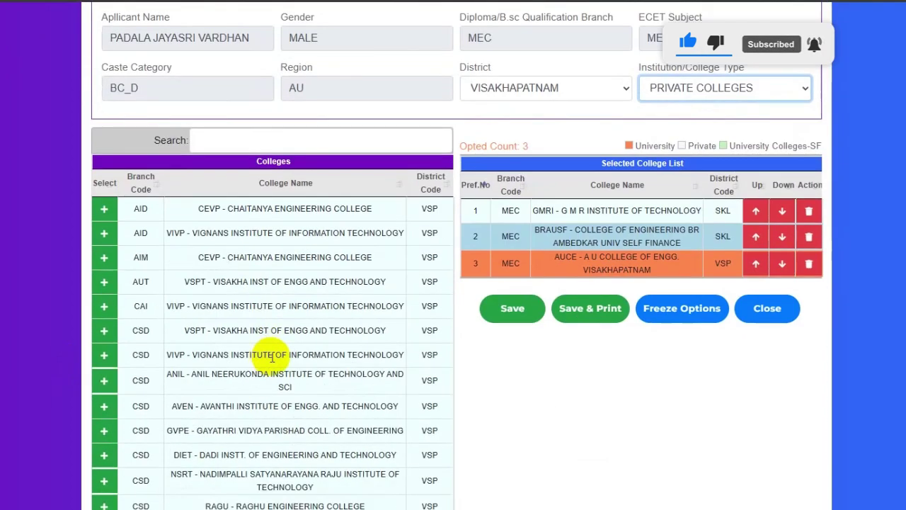
scroll(304, 326, down, 7)
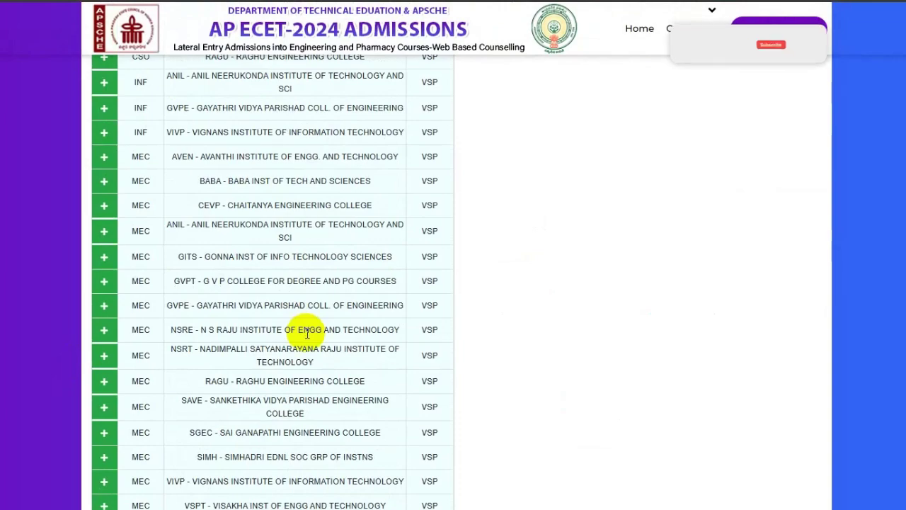
scroll(304, 330, up, 10)
scroll(307, 333, up, 5)
scroll(308, 338, down, 4)
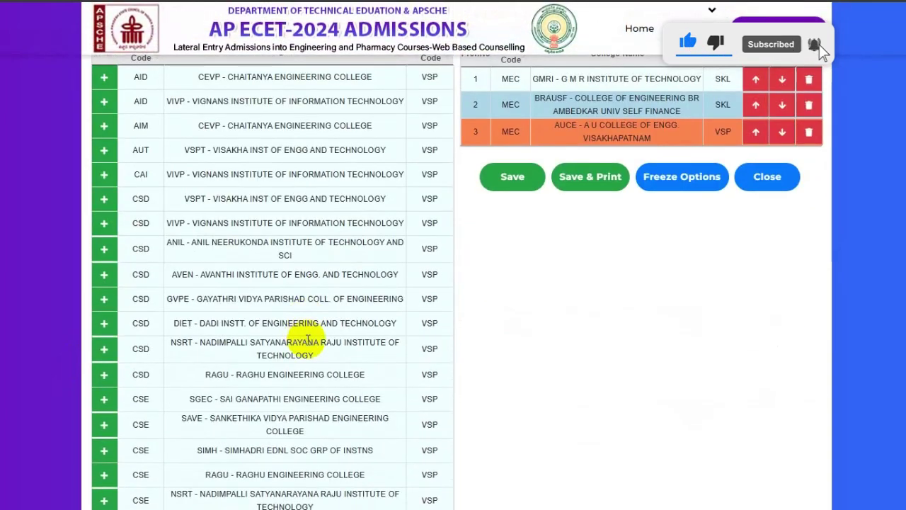
scroll(304, 368, down, 10)
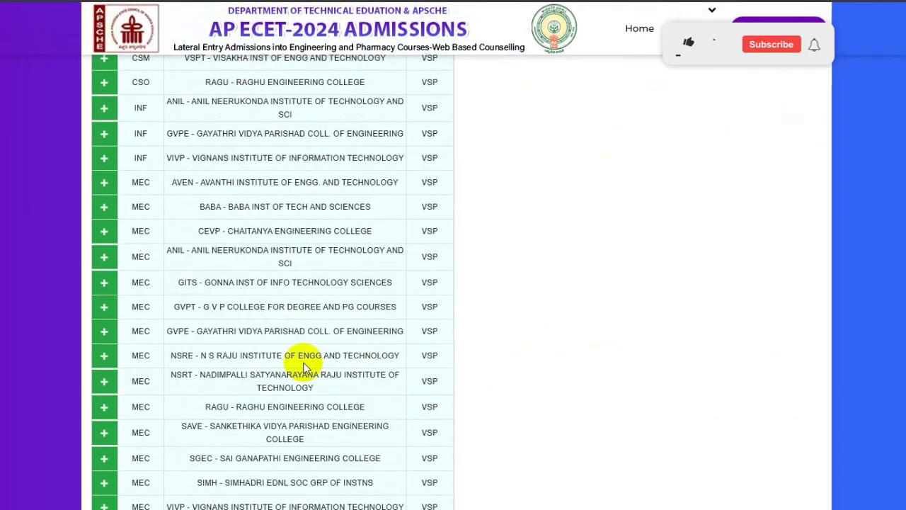
scroll(234, 283, down, 1)
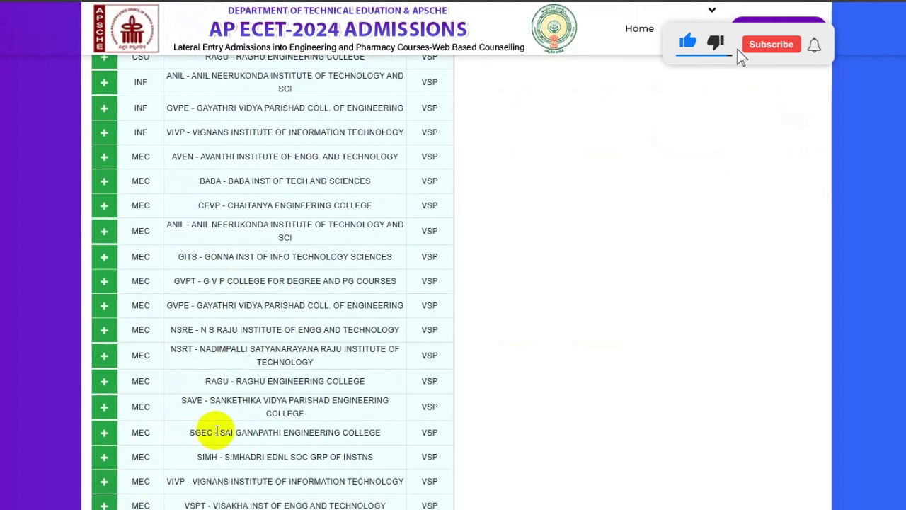
scroll(101, 312, up, 1)
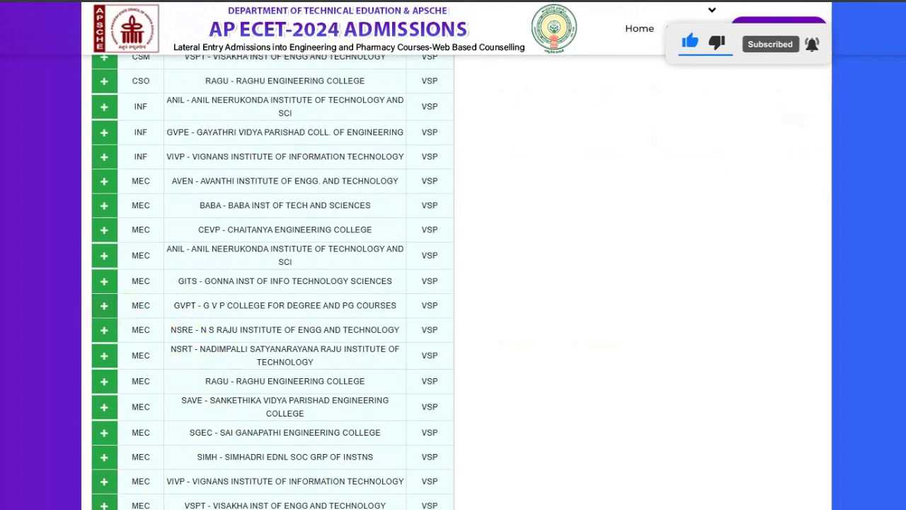
scroll(103, 504, up, 1)
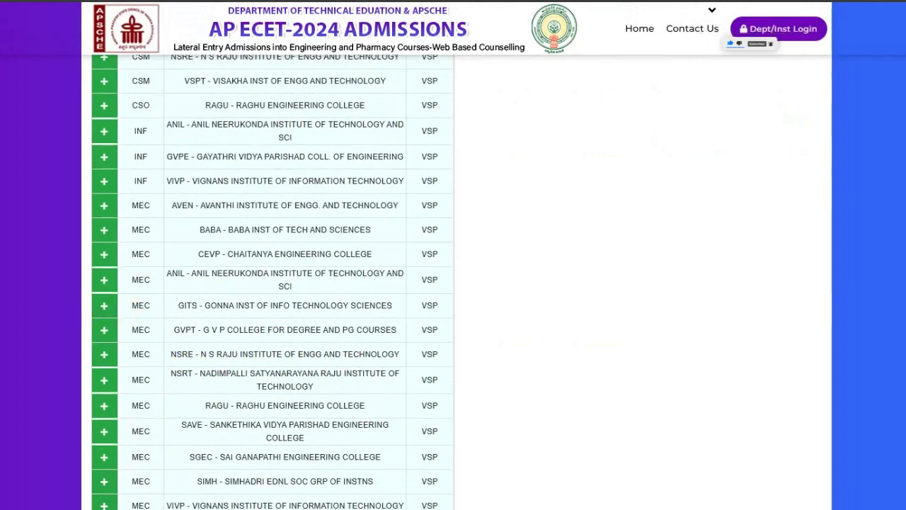
click(104, 506)
scroll(600, 349, up, 12)
scroll(647, 324, up, 5)
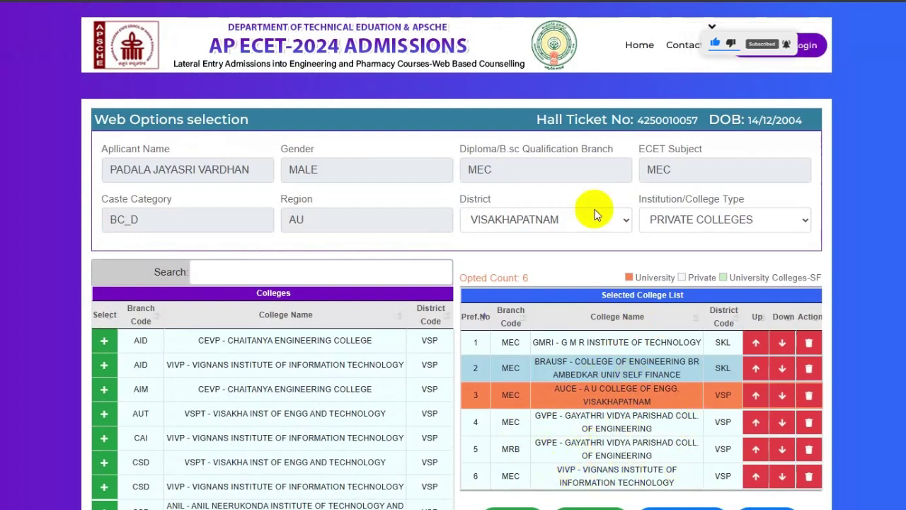
- Set the district filter to East Godavari for the private colleges
click(620, 221)
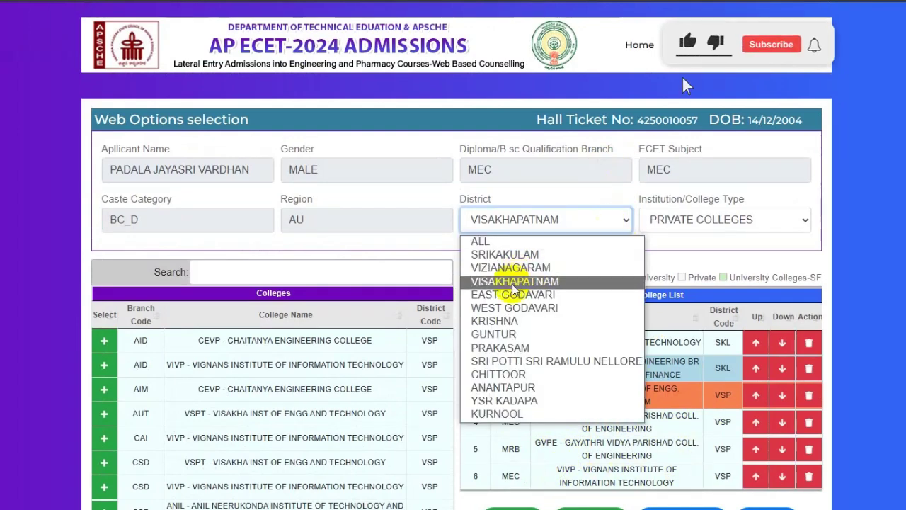
click(514, 294)
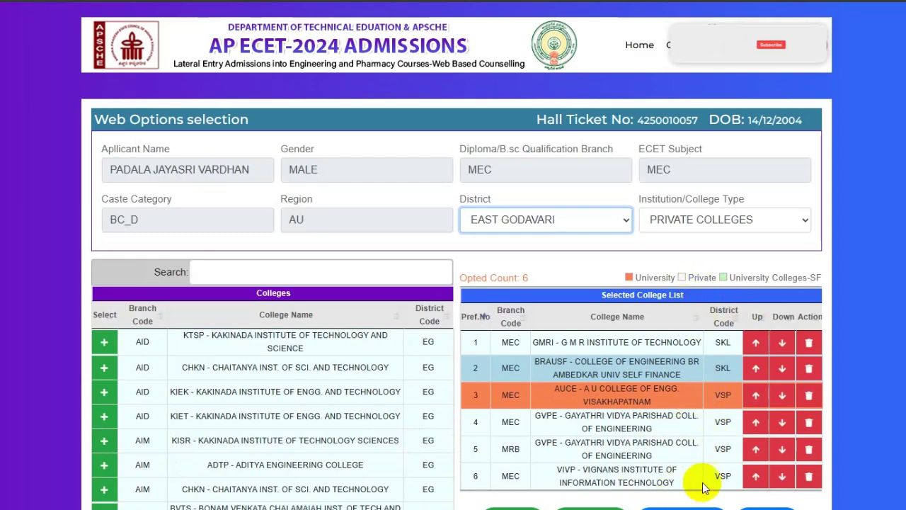
scroll(684, 486, down, 2)
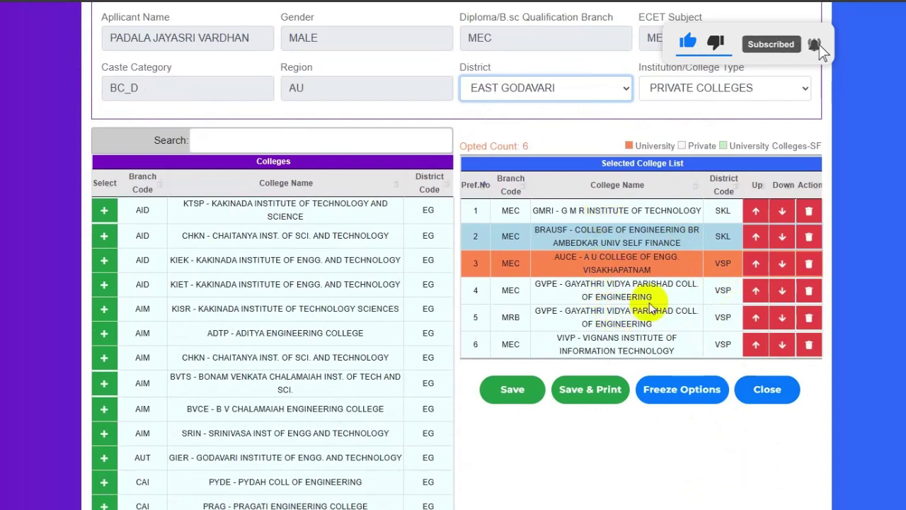
- Delete BRAUSF - College of Engineering from the selected colleges and move AUCE up to preference 1
click(658, 276)
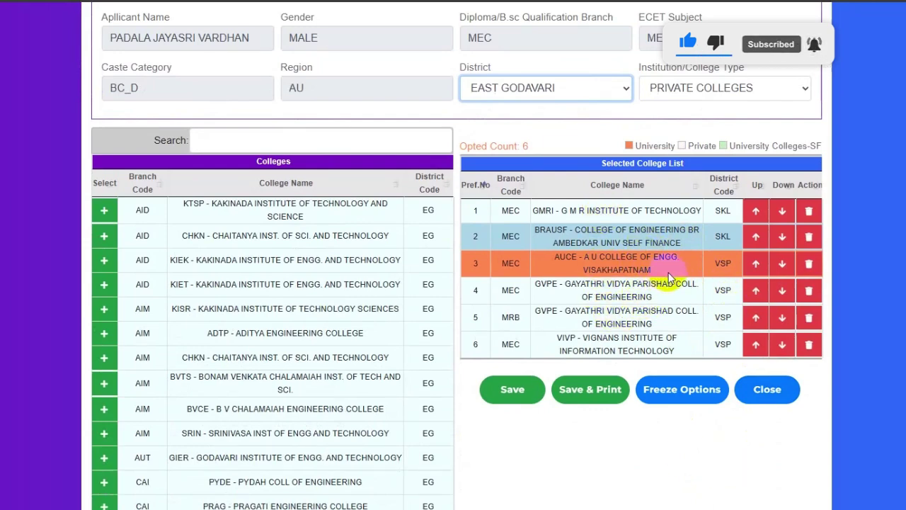
click(758, 269)
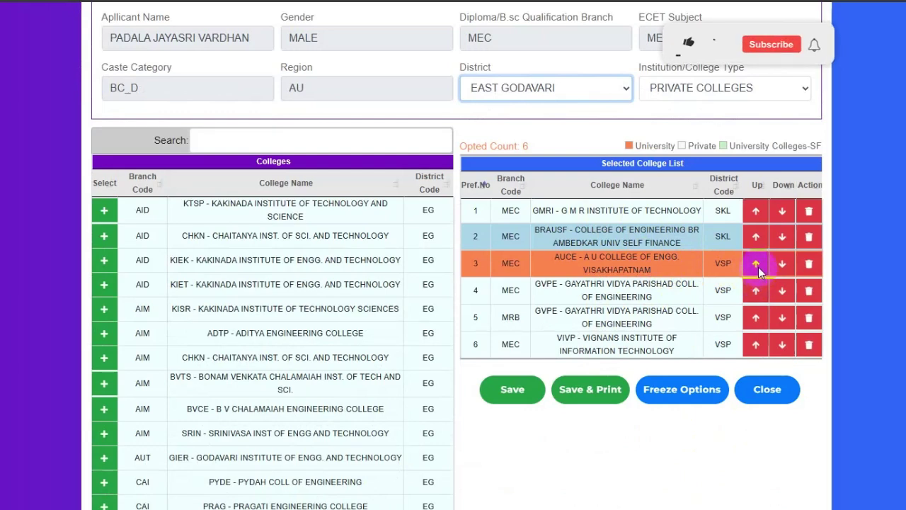
click(758, 221)
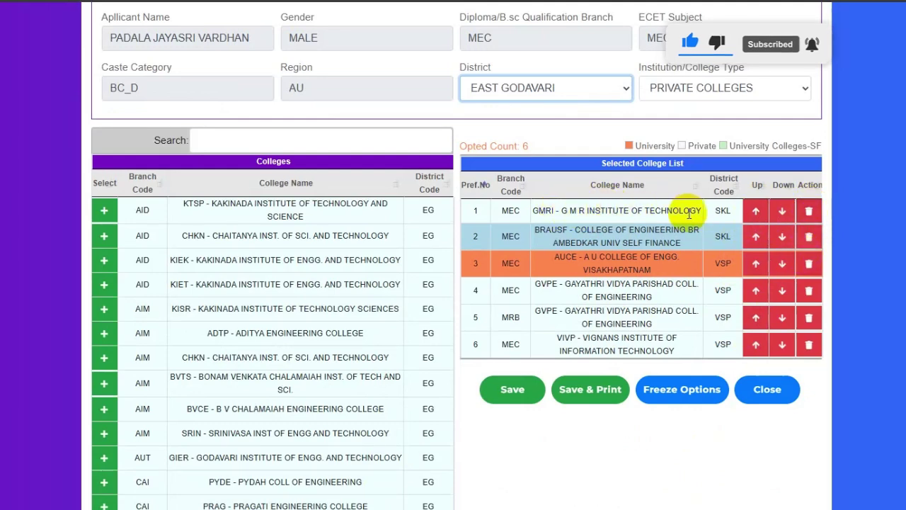
click(755, 185)
click(756, 236)
click(809, 238)
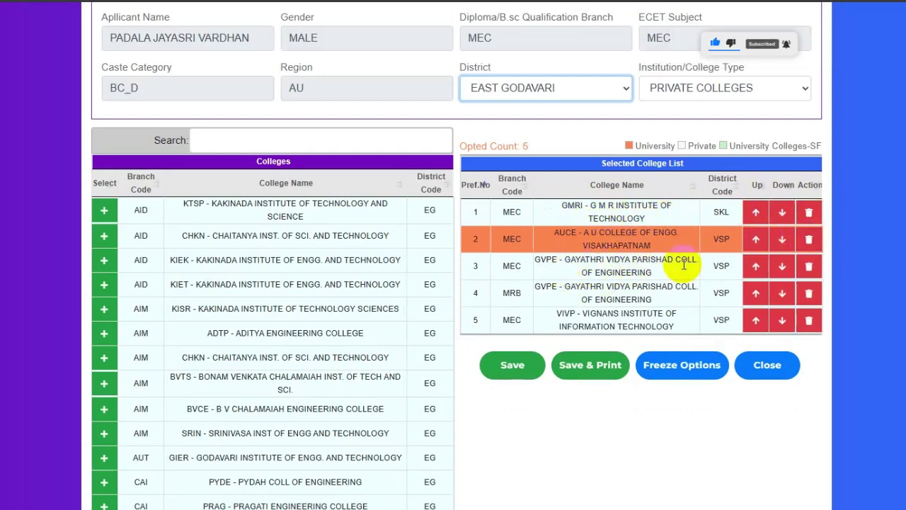
click(756, 240)
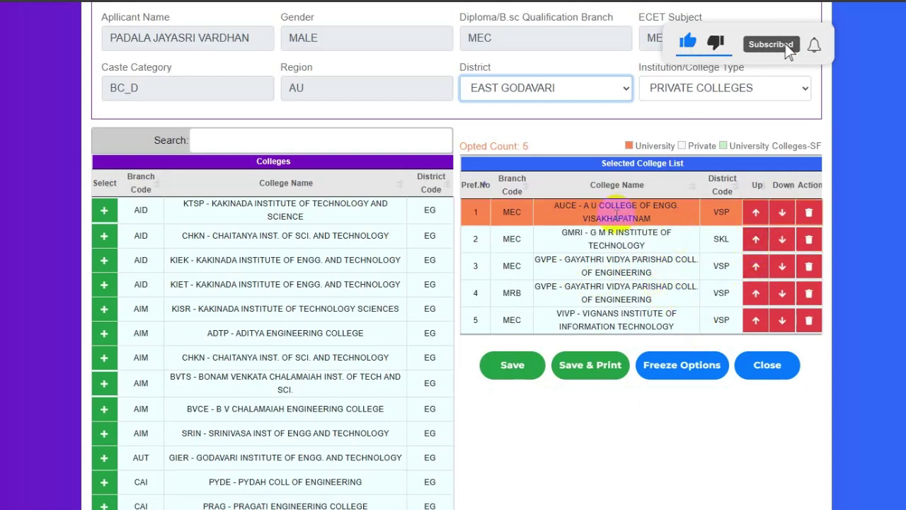
- Try reordering the selected colleges by moving AUCE down to preference 5 and back up to preference 1
click(782, 213)
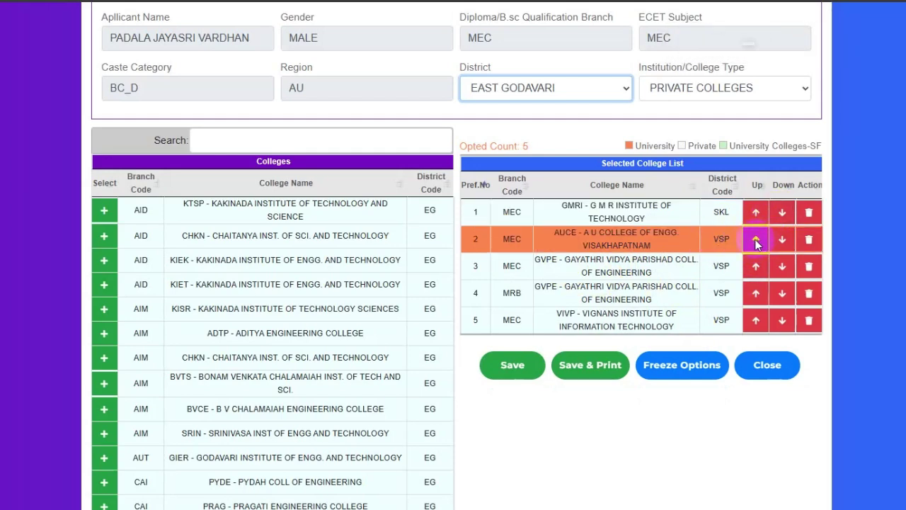
click(756, 240)
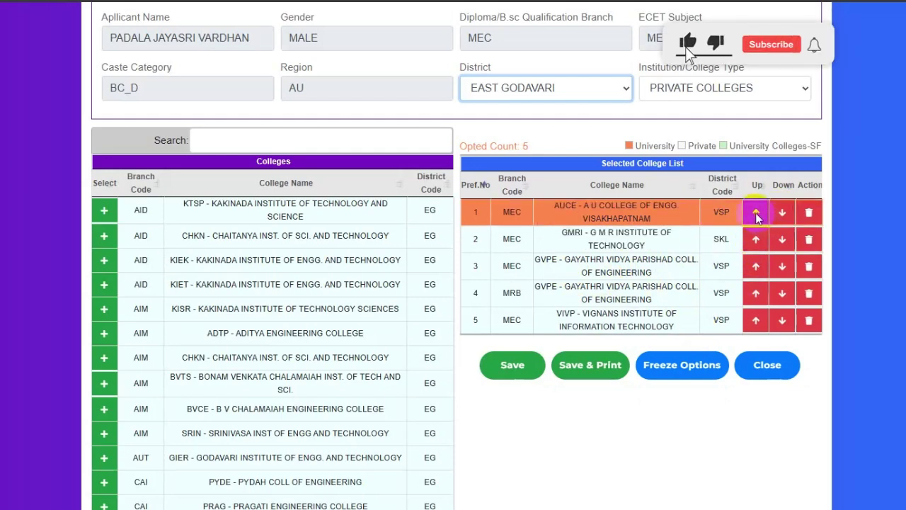
click(782, 214)
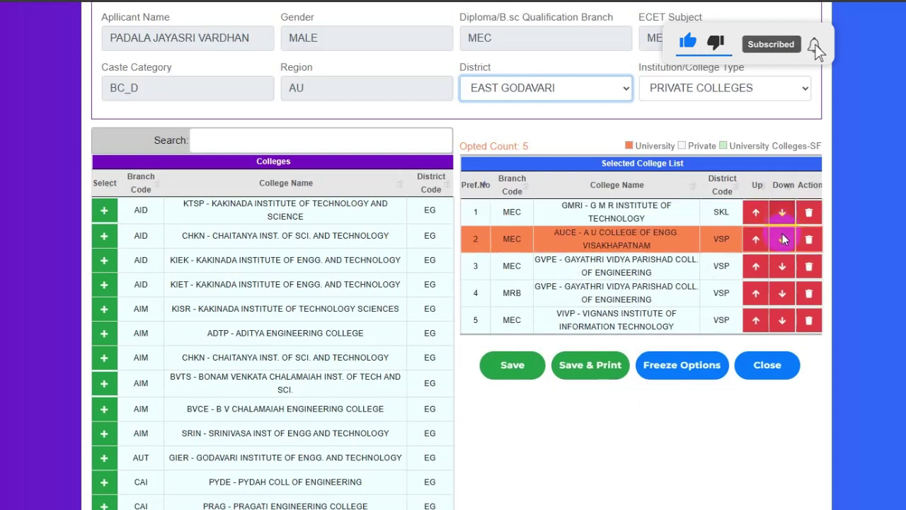
click(782, 240)
click(782, 266)
click(782, 293)
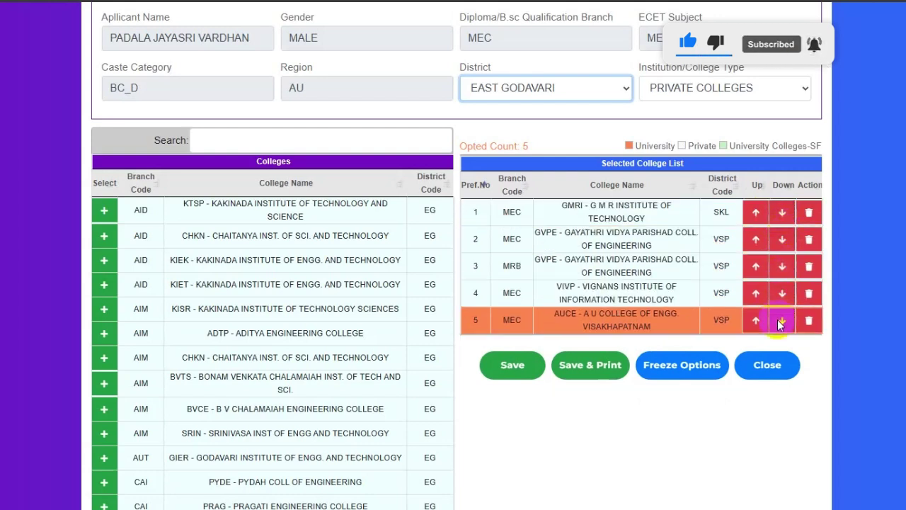
click(756, 320)
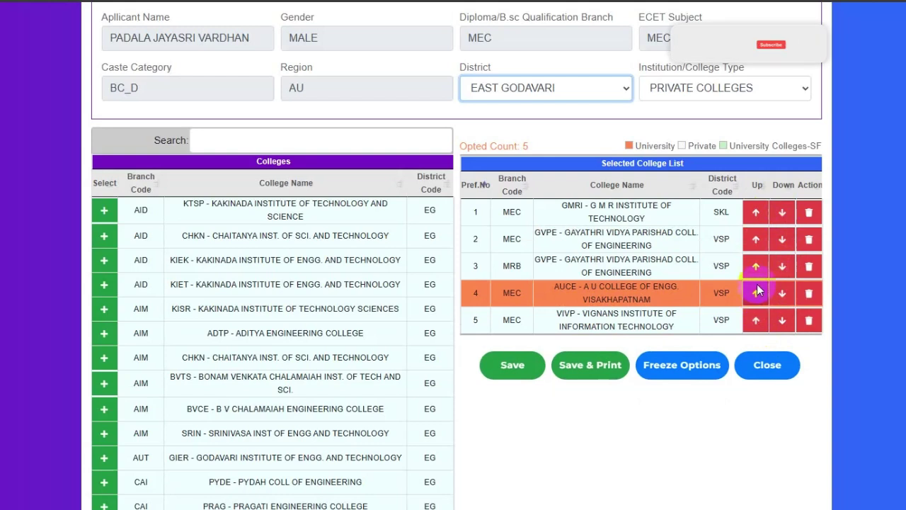
click(756, 293)
click(755, 265)
click(756, 239)
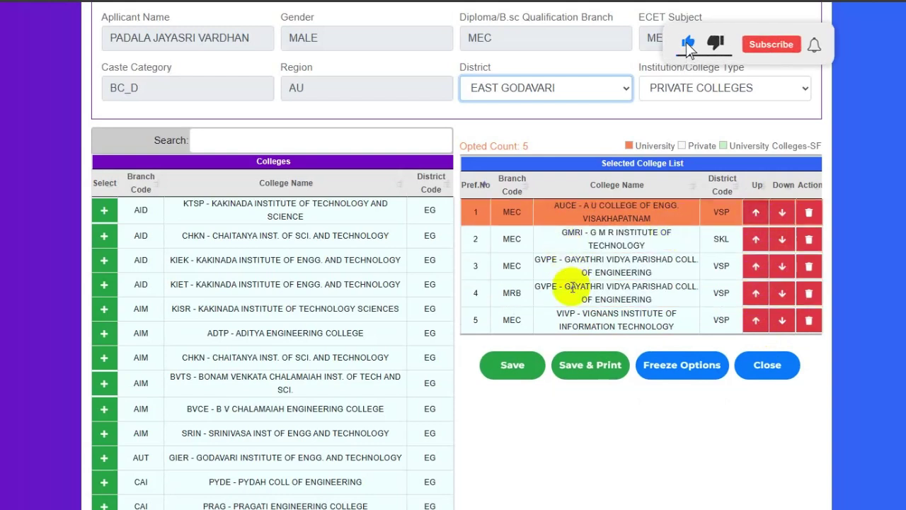
- Move MEC at GVPE up to preference 2 and MRB at GVPE up to preference 3
click(756, 266)
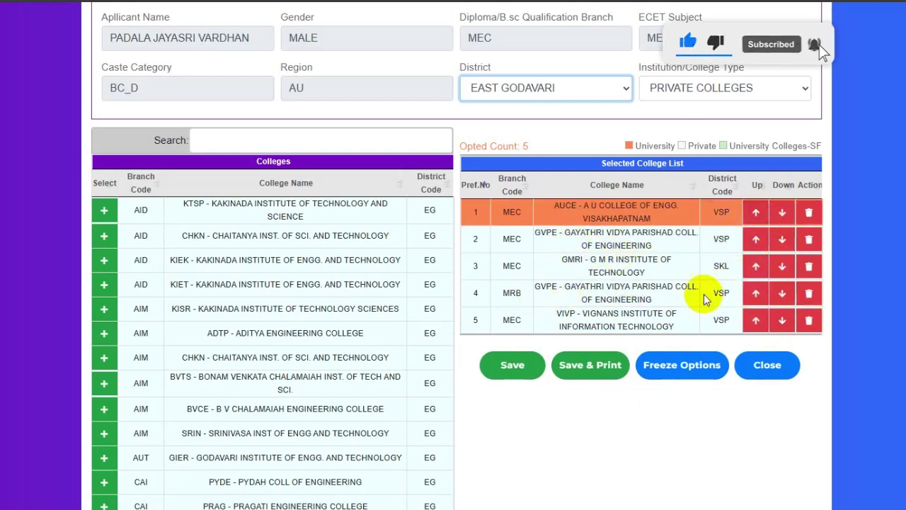
click(756, 293)
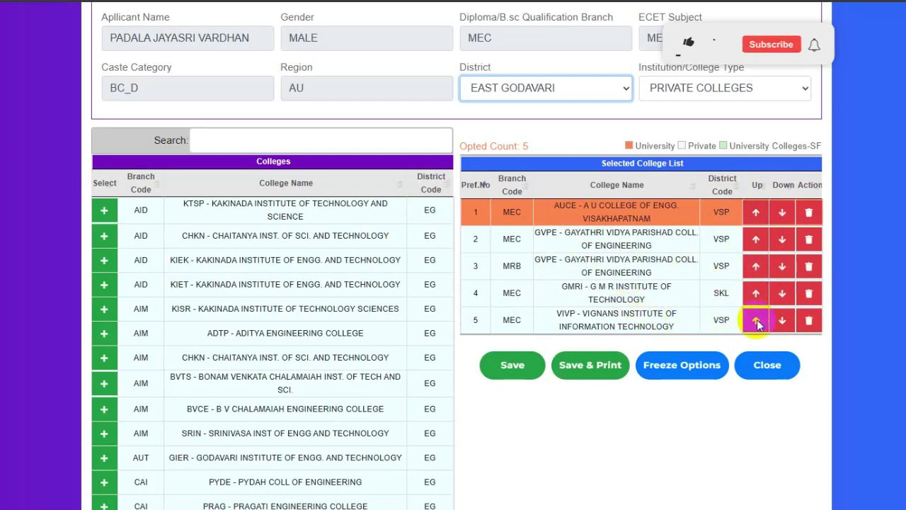
- Save the selected colleges as the web options and confirm the save
scroll(610, 391, up, 2)
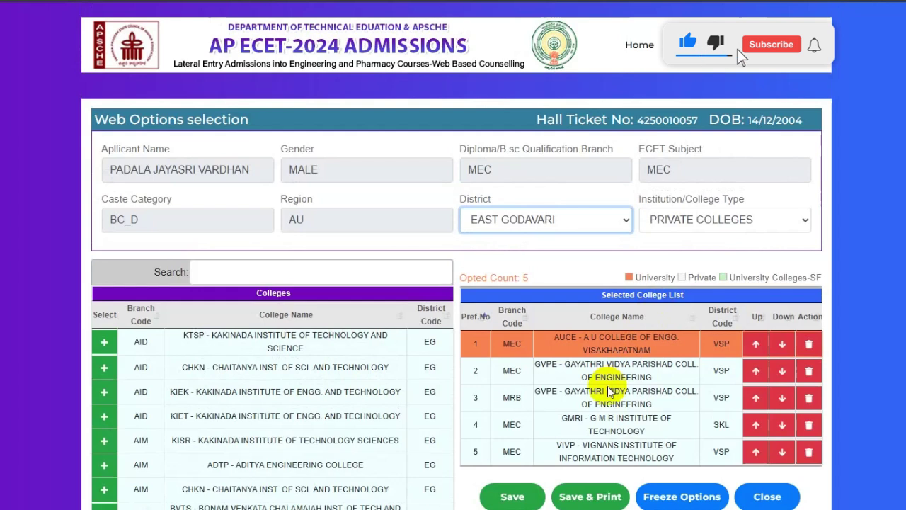
click(511, 497)
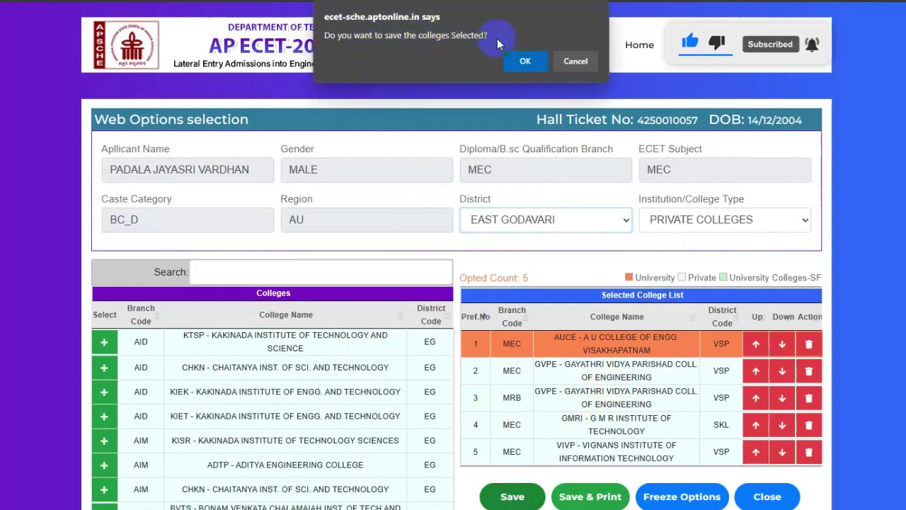
click(526, 61)
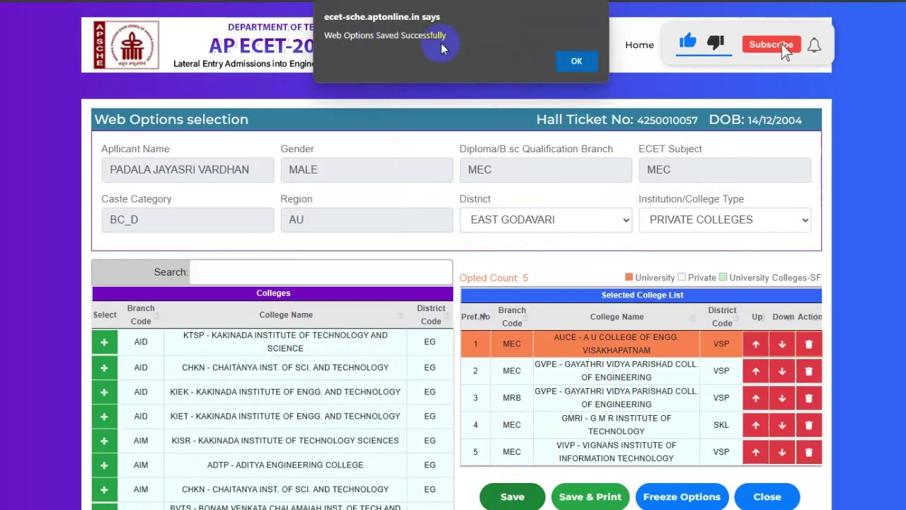
click(573, 60)
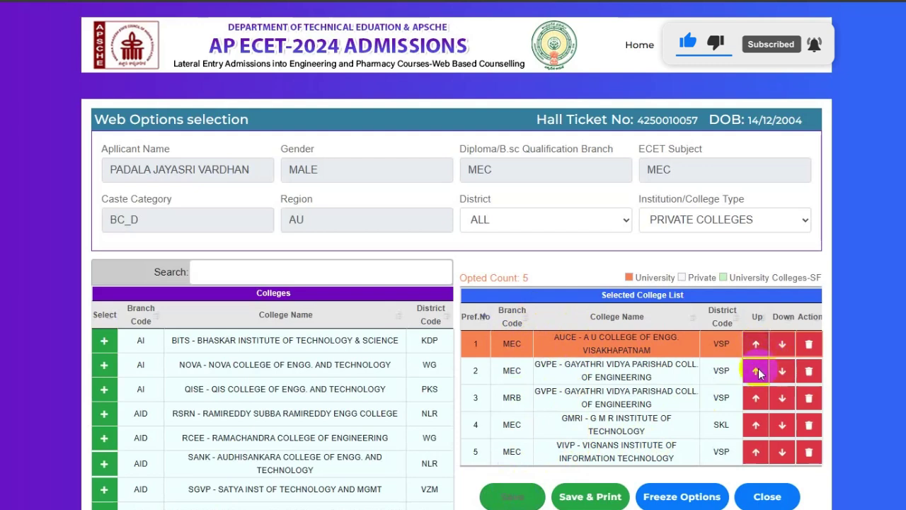
- Move AUCE down to preference 2 in the saved college list
click(782, 344)
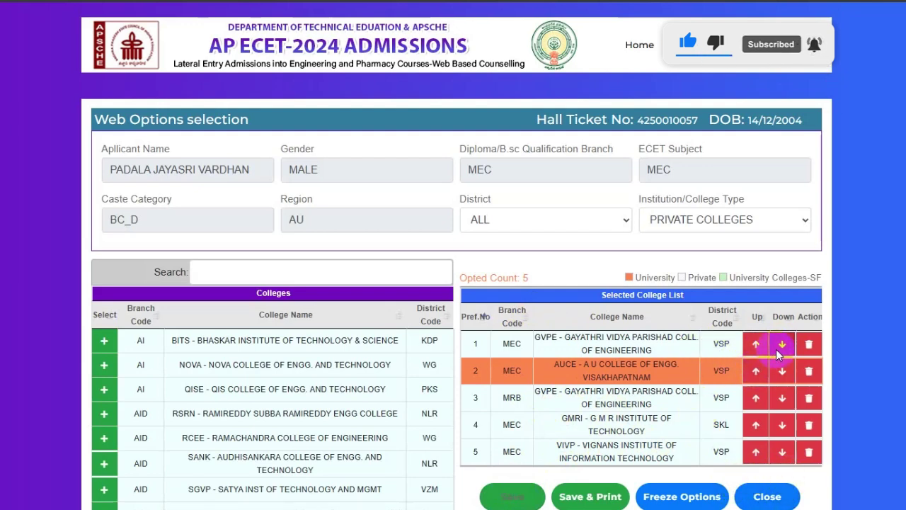
- Try moving AUCE up to preference 1 and back down to preference 2 in the selected college list
click(756, 371)
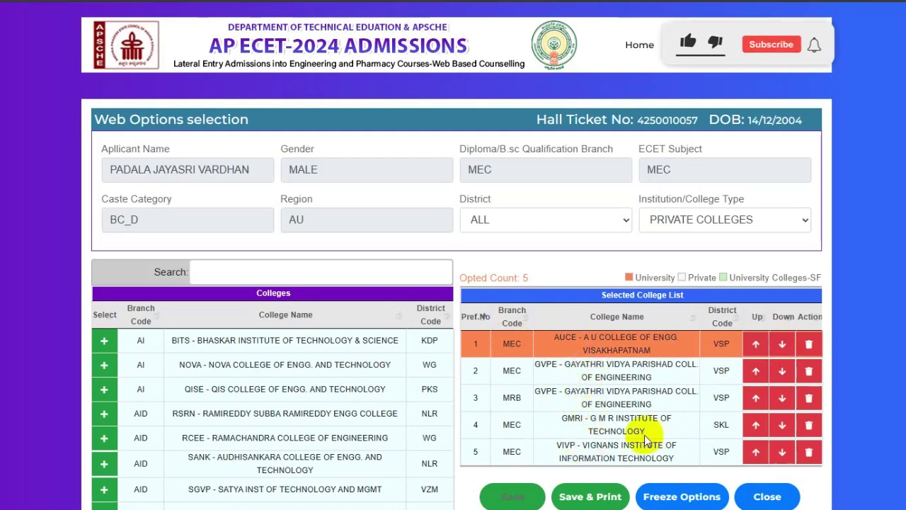
click(784, 350)
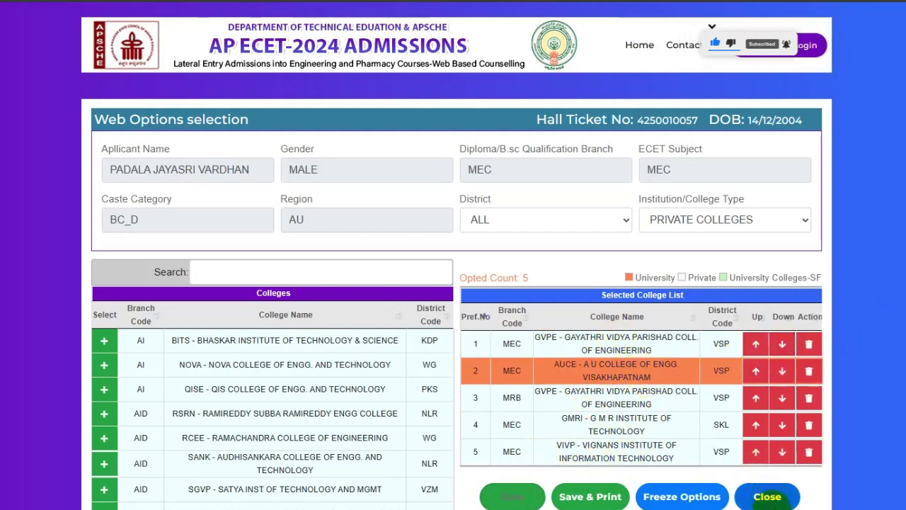
- Add the AID branch of QISE as preference 6 and move AUCE up to preference 1
click(568, 361)
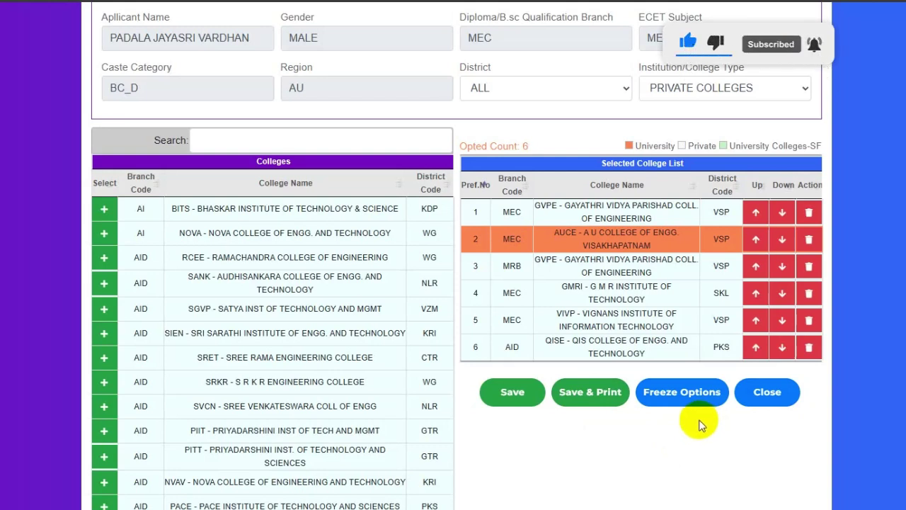
scroll(699, 425, up, 1)
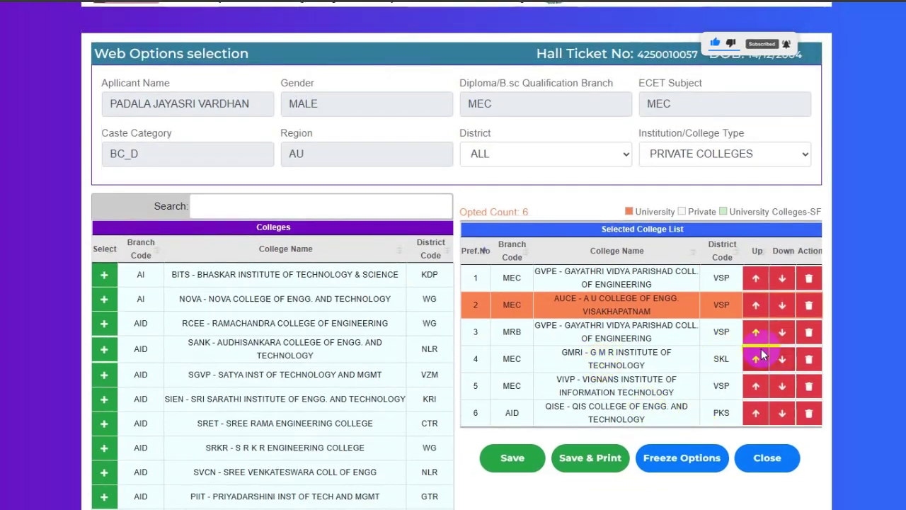
scroll(763, 354, up, 1)
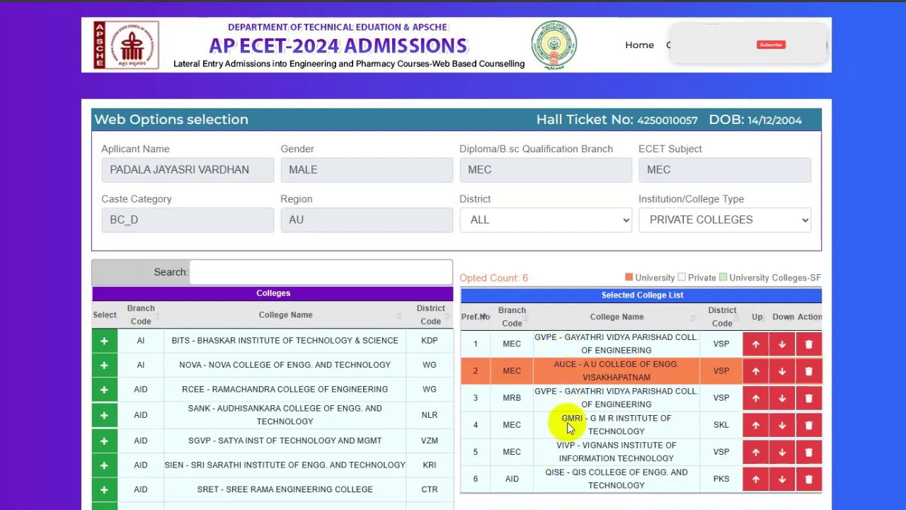
click(756, 370)
- Save the updated college list as the web options, accepting the save confirmation and dismissing the message that follows
click(522, 501)
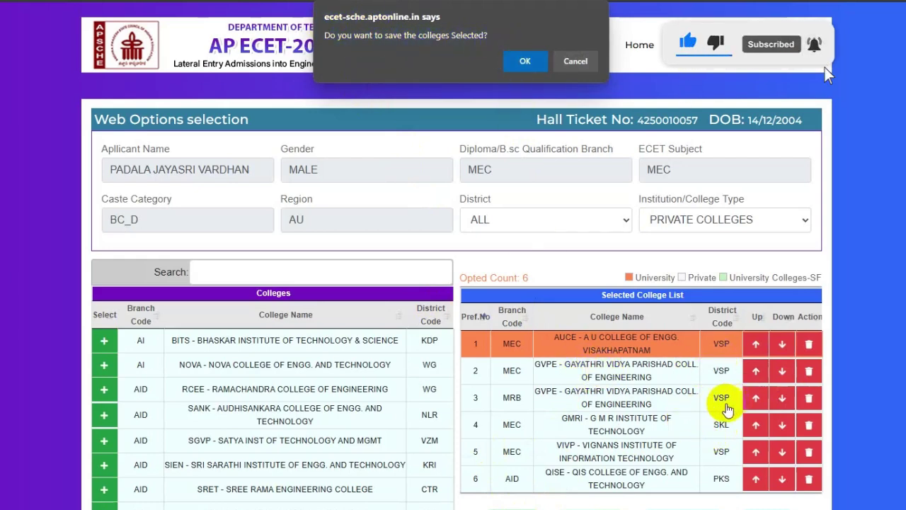
click(525, 62)
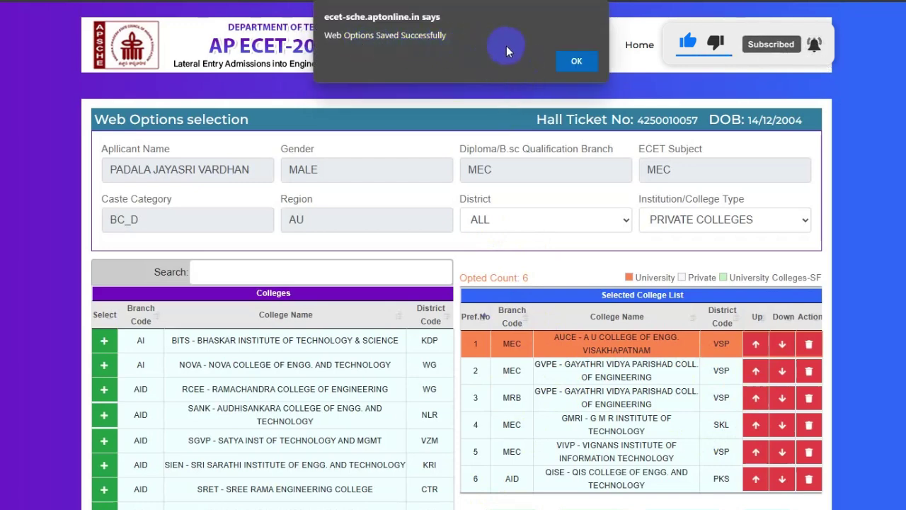
click(577, 62)
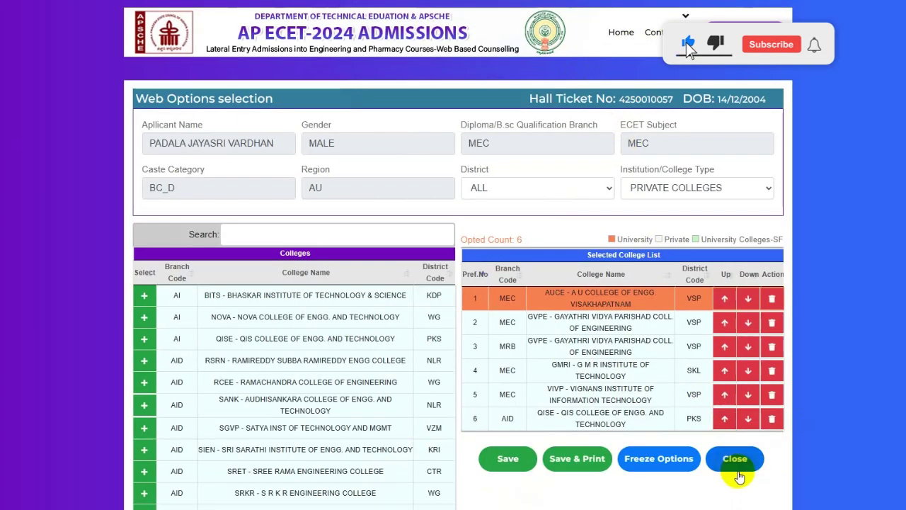
- Close the web options selection page and confirm going to the home page
click(734, 458)
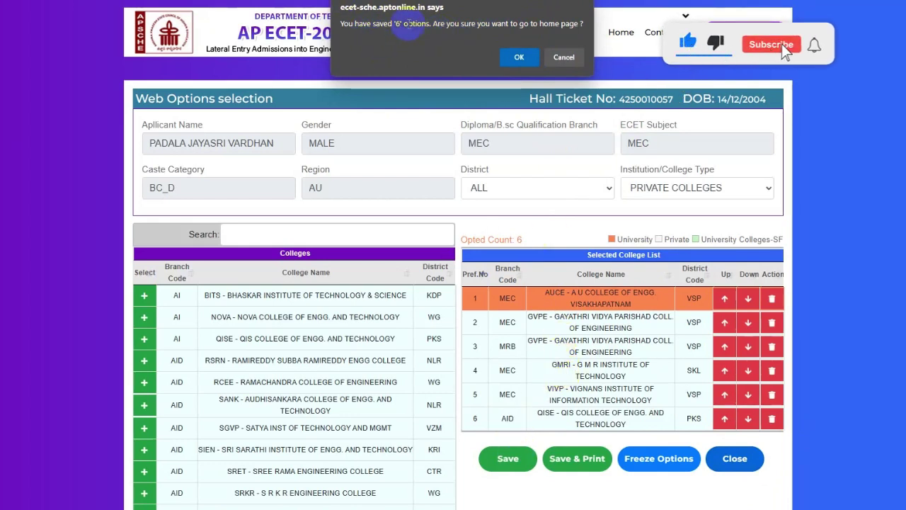
click(517, 57)
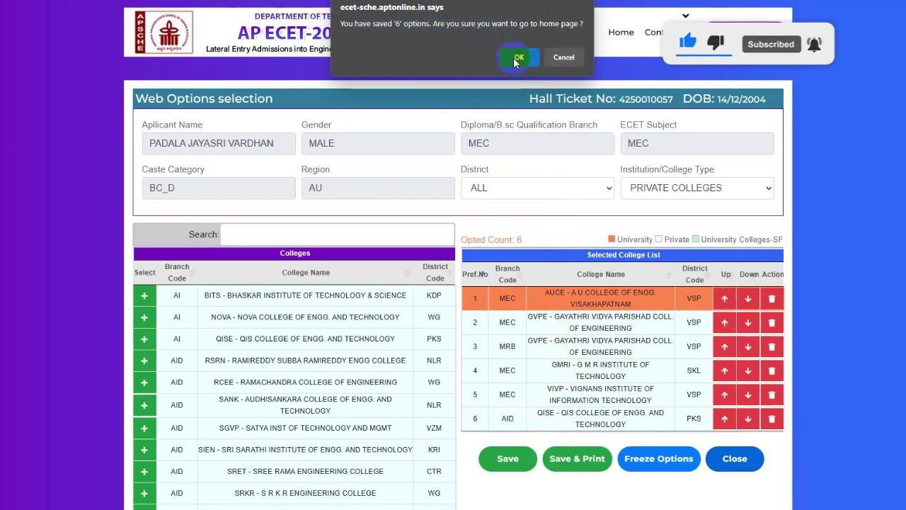